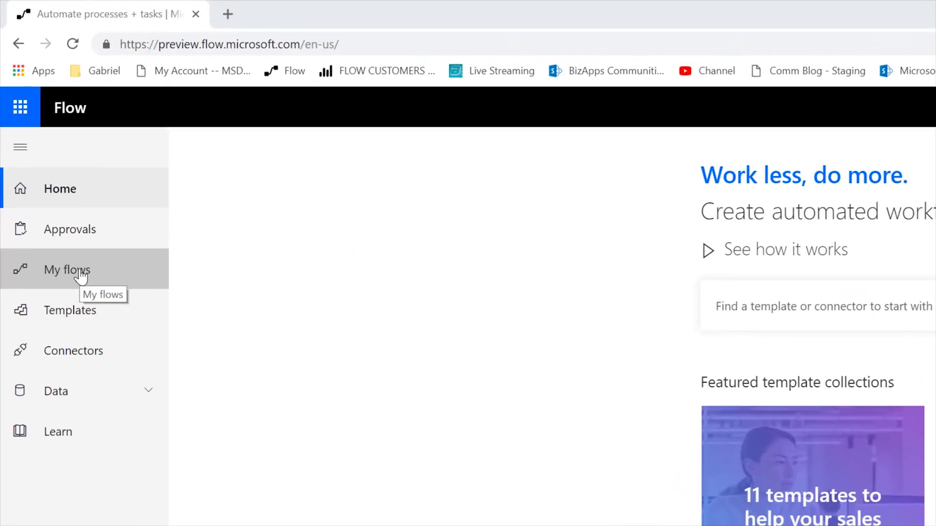
Create a new blank flow from My flows.
left_click(80, 274)
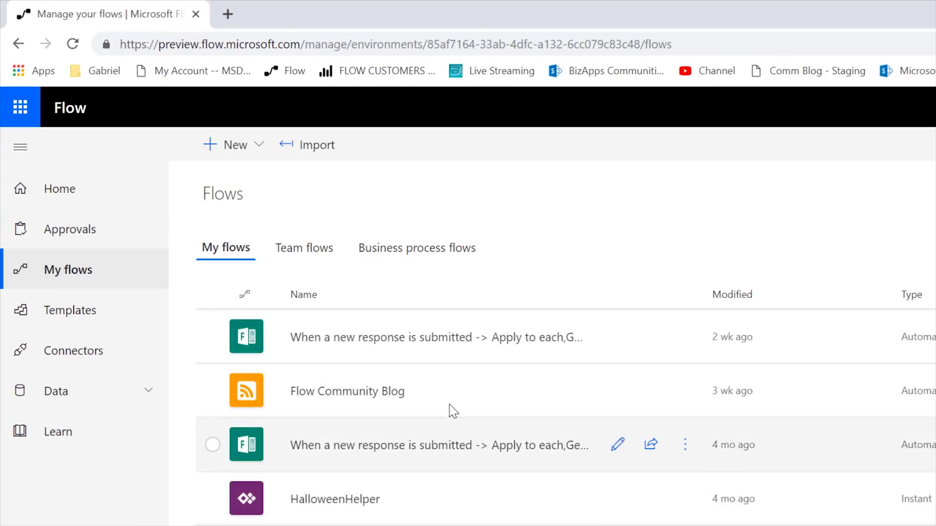
left_click(236, 149)
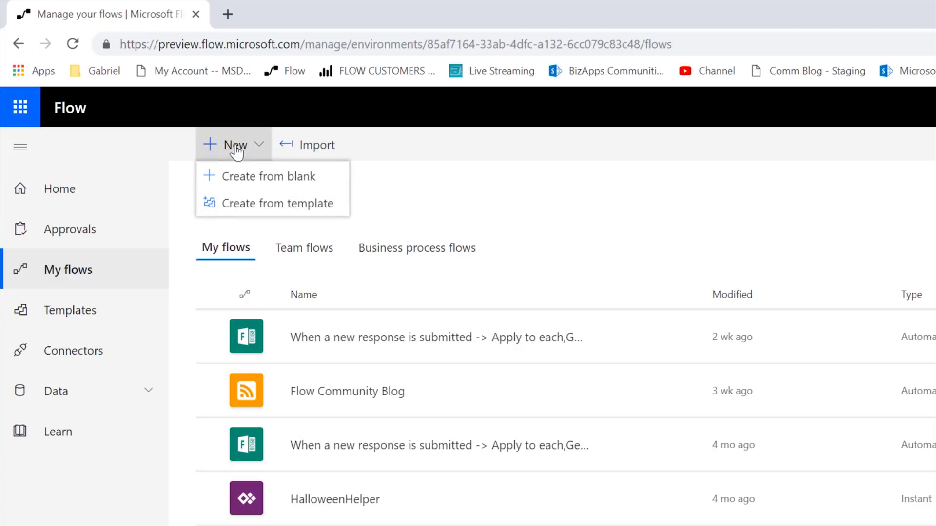
left_click(251, 179)
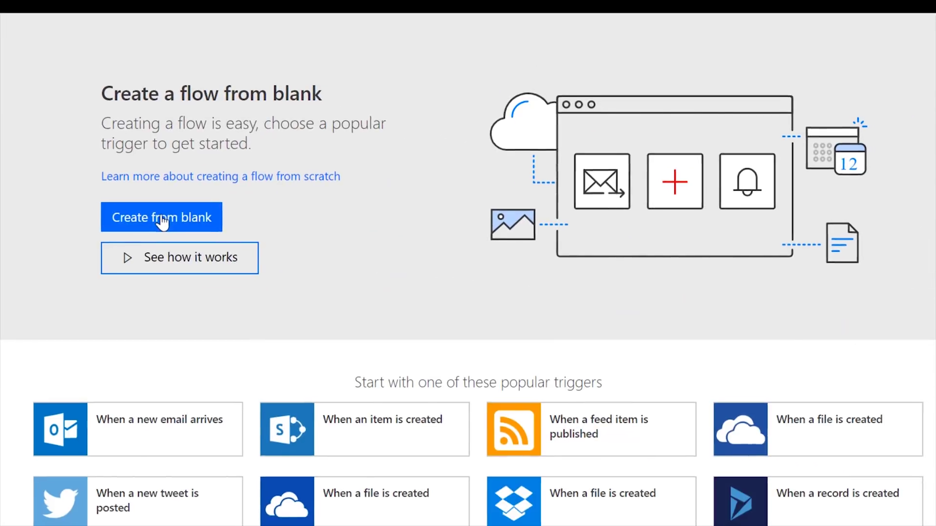
left_click(160, 223)
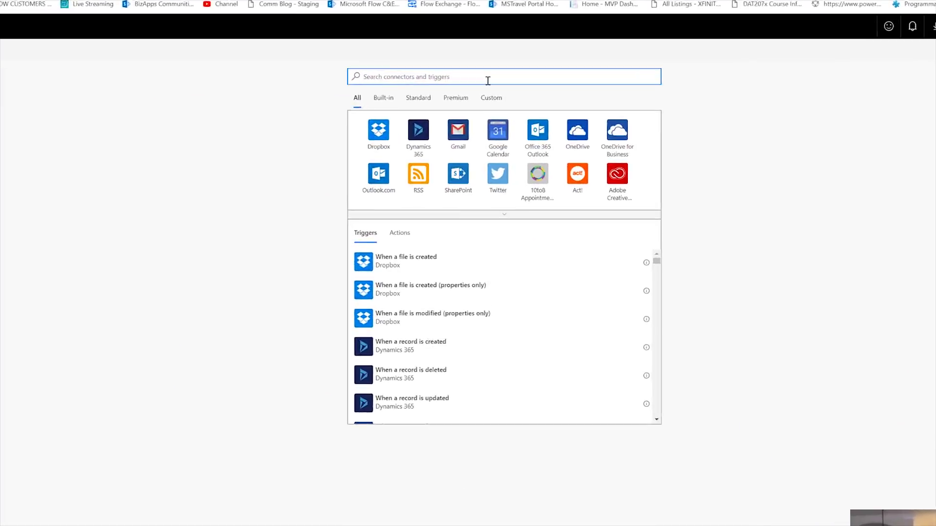
Search 'office 365' and open the Office 365 Users connector, dismissing its no-triggers tip.
type("offi")
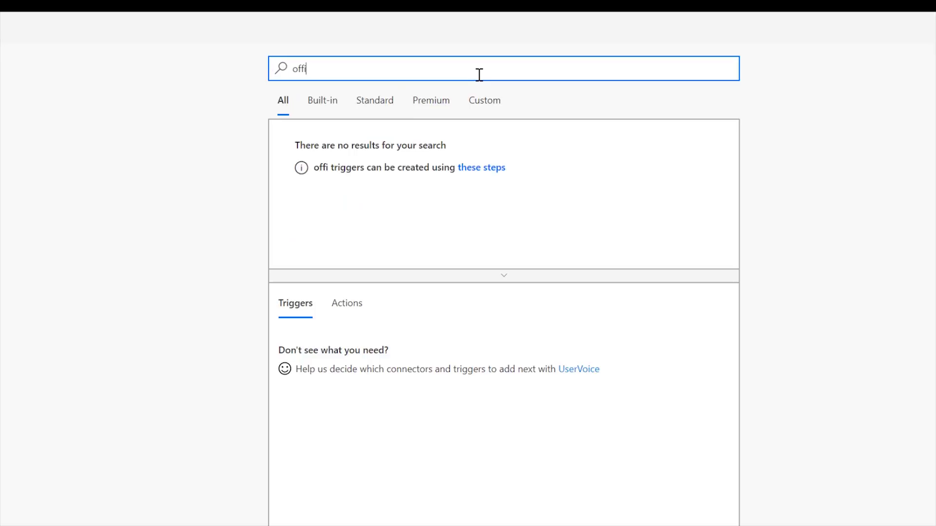
type("ce 3")
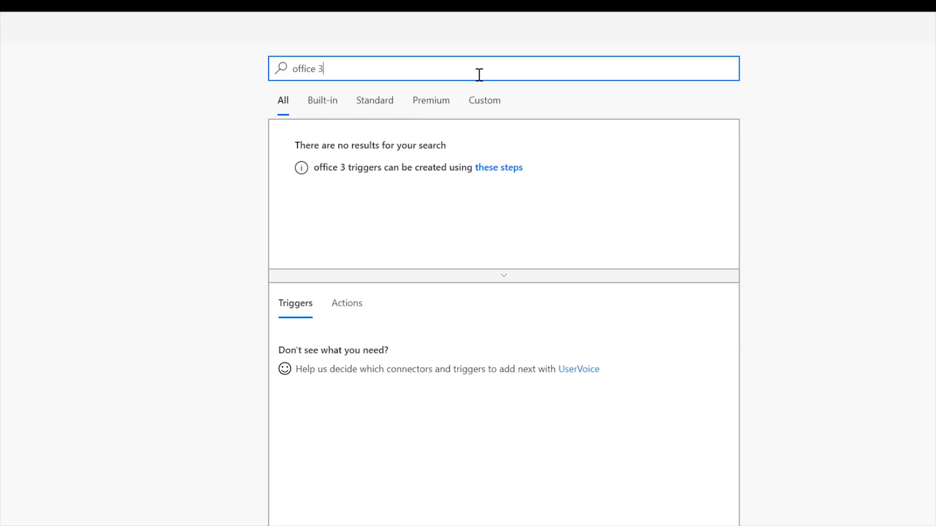
type("65 users")
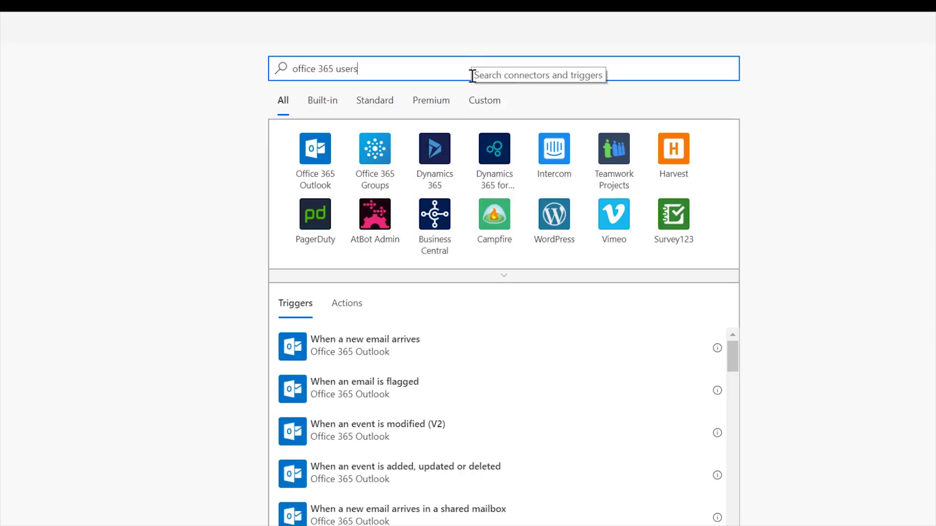
key("BackSpace")
key("BackSpace")
key("BackSpace")
key("BackSpace")
key("BackSpace")
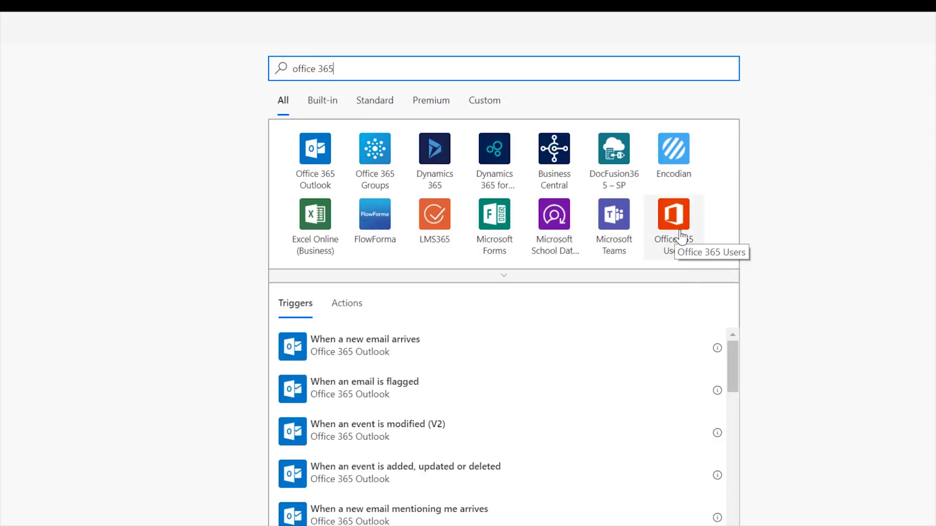
left_click(681, 237)
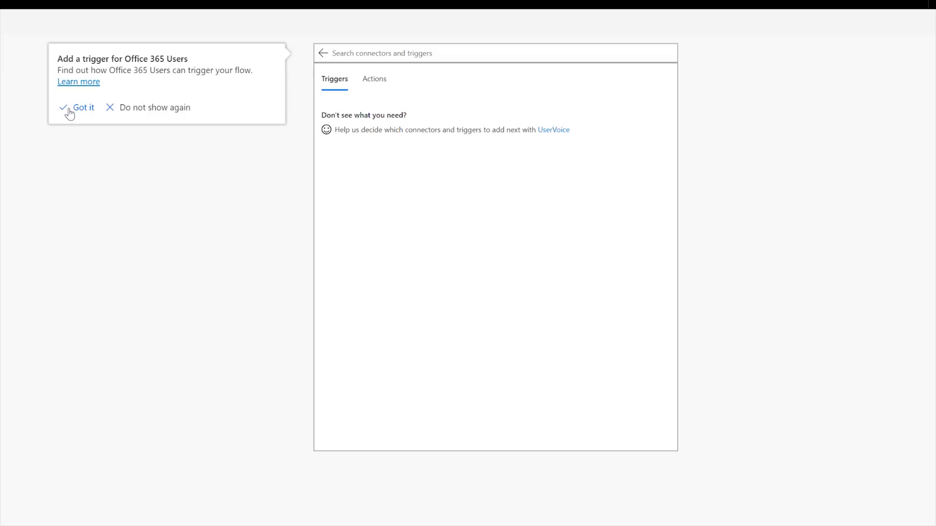
left_click(136, 113)
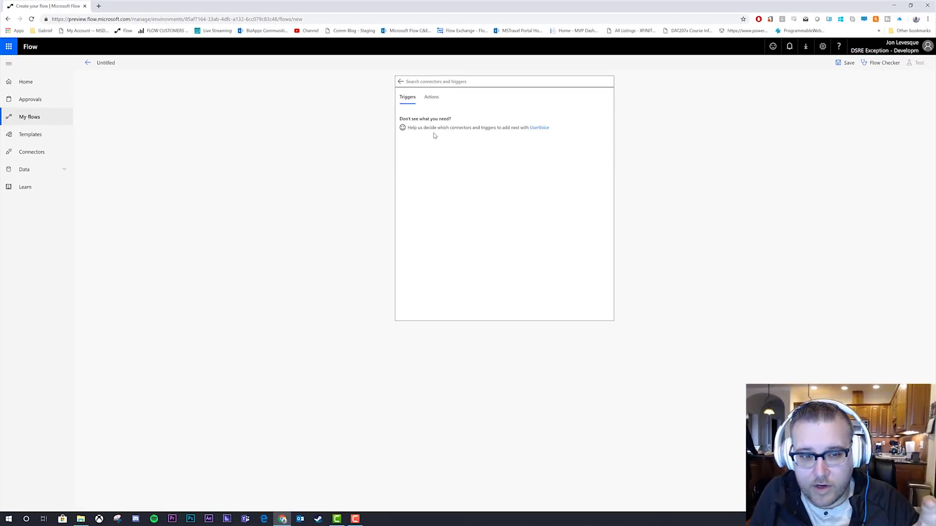
left_click(435, 102)
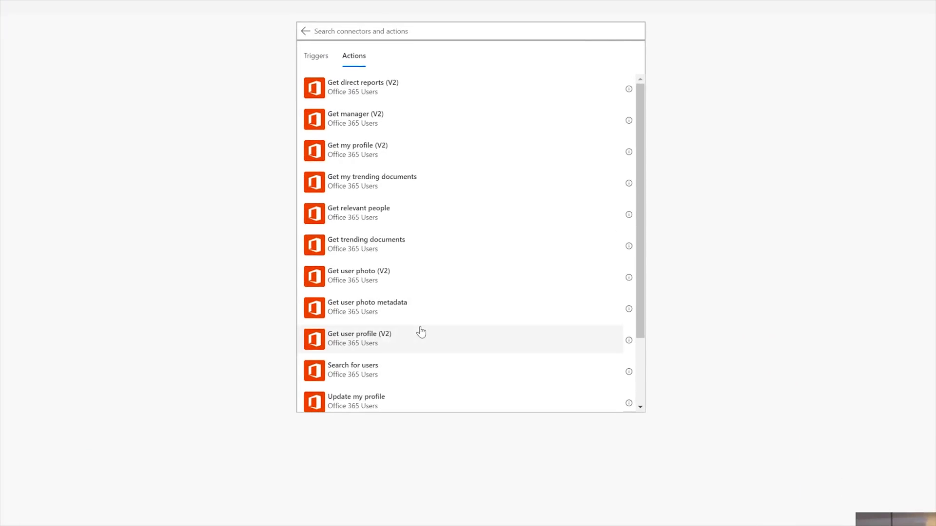
left_click(314, 59)
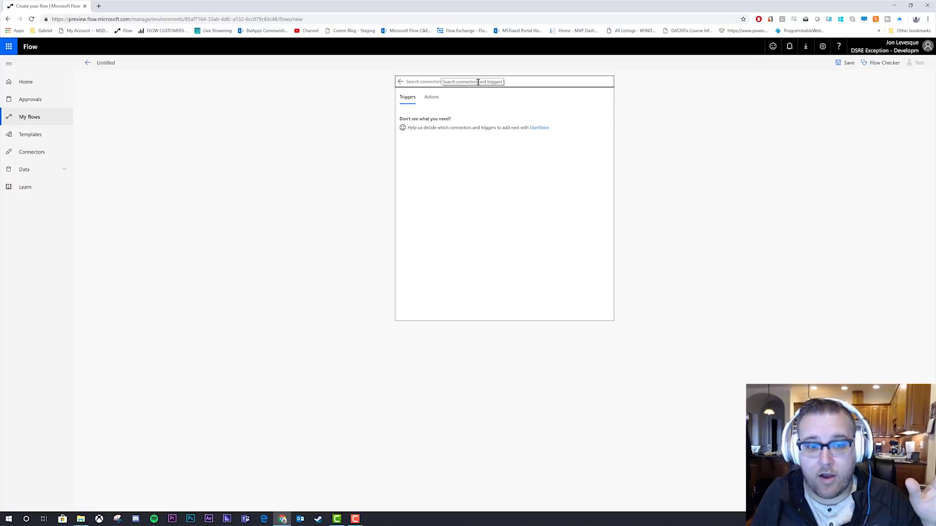
Search triggers for 'manual' so Manually trigger a flow appears.
left_click(514, 82)
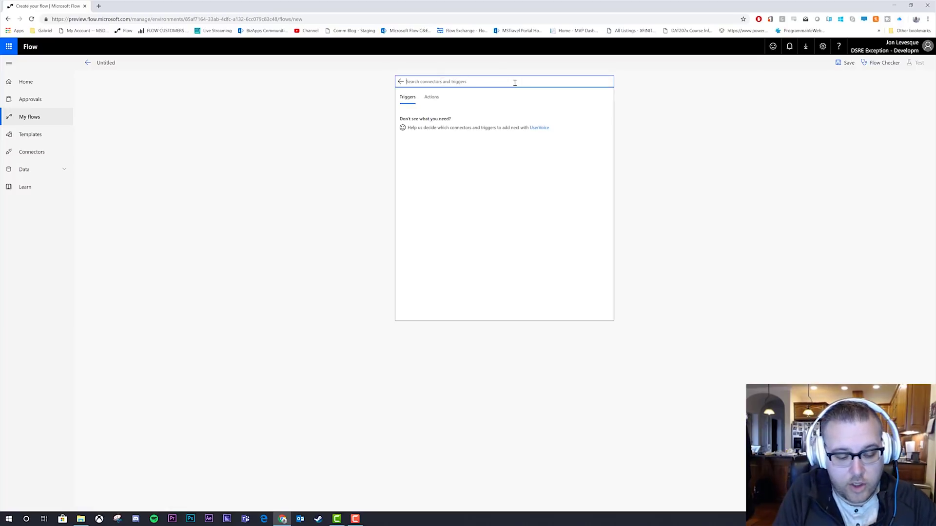
type("manual")
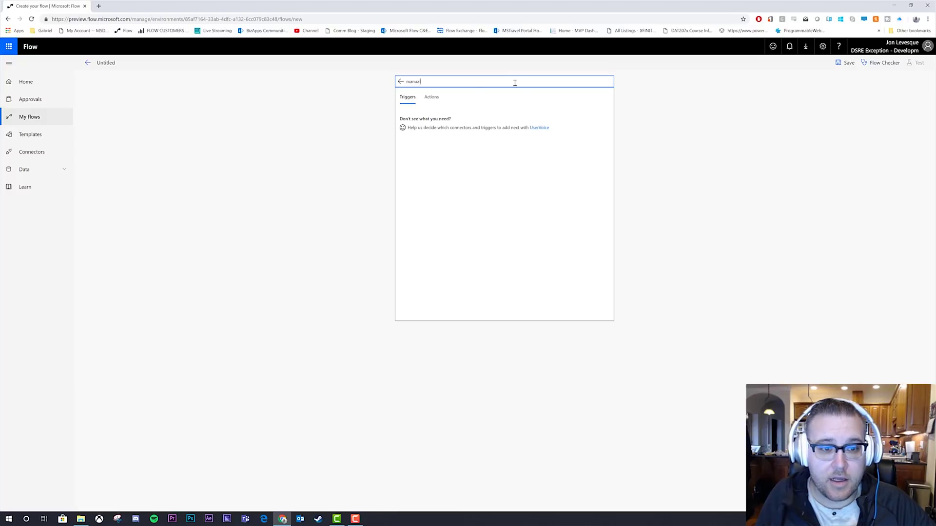
left_click(401, 81)
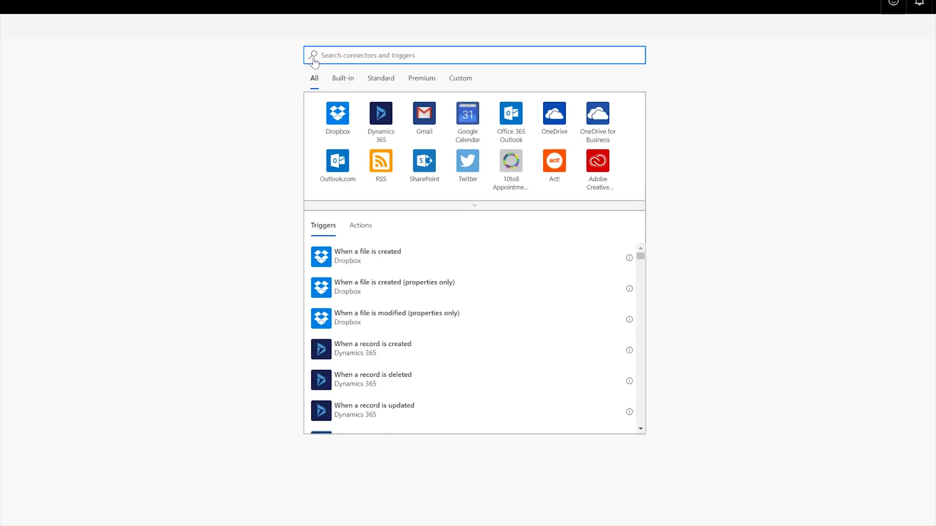
type("man")
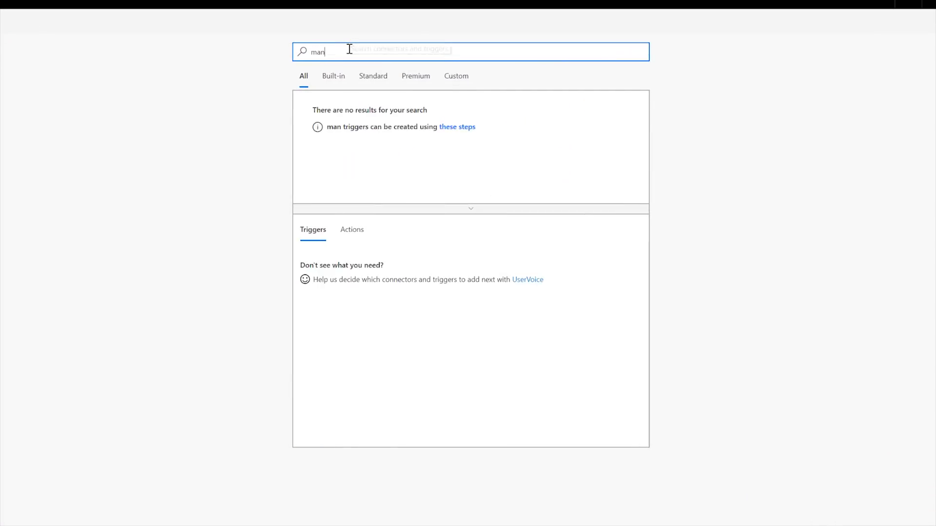
type("ual")
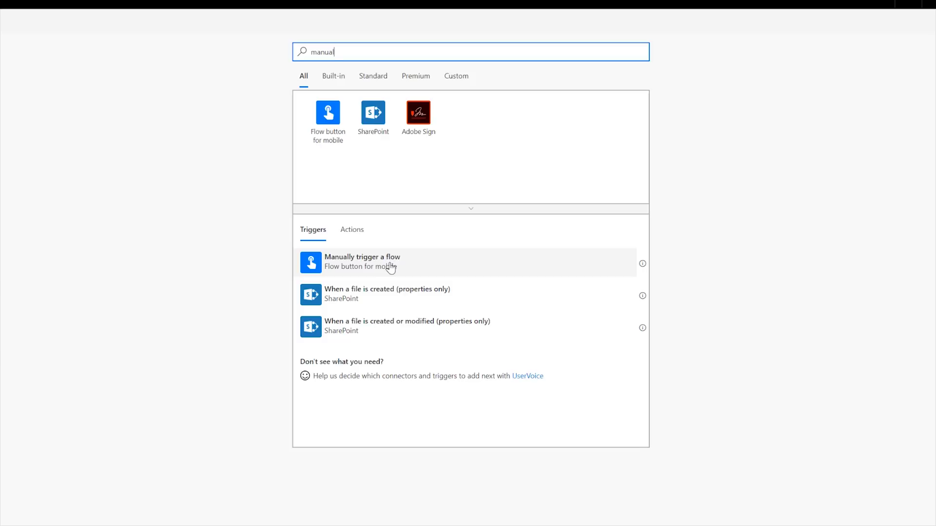
Replace the trigger search with 'schedule' to browse triggers like Recurrence.
left_click_drag(351, 54, 289, 56)
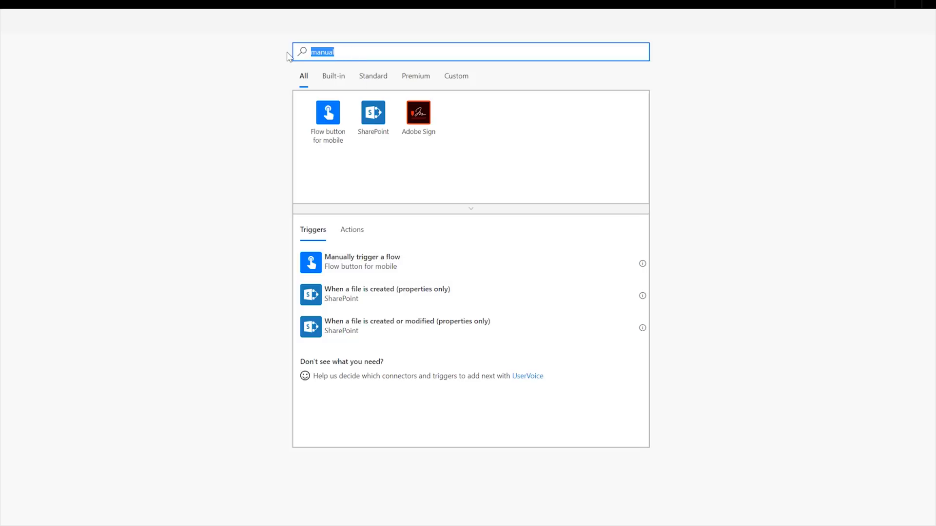
key("BackSpace")
type("sched")
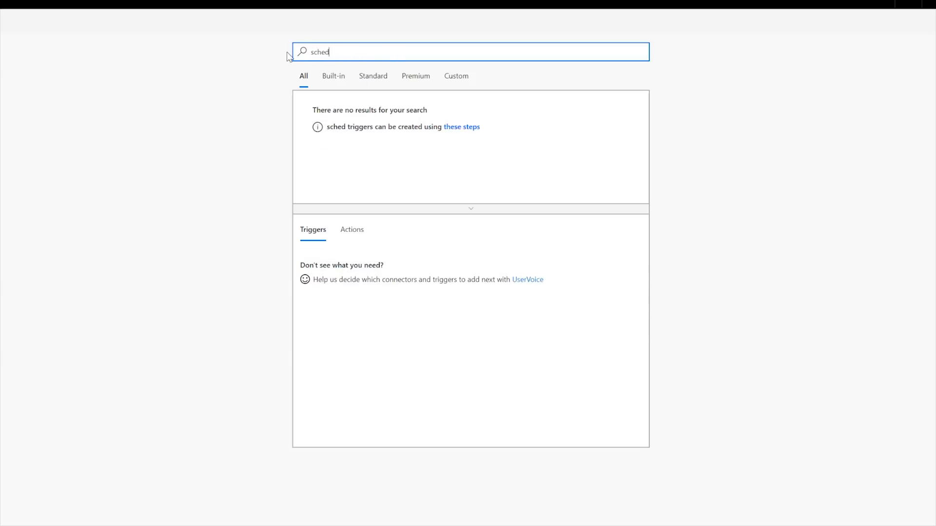
type("ule")
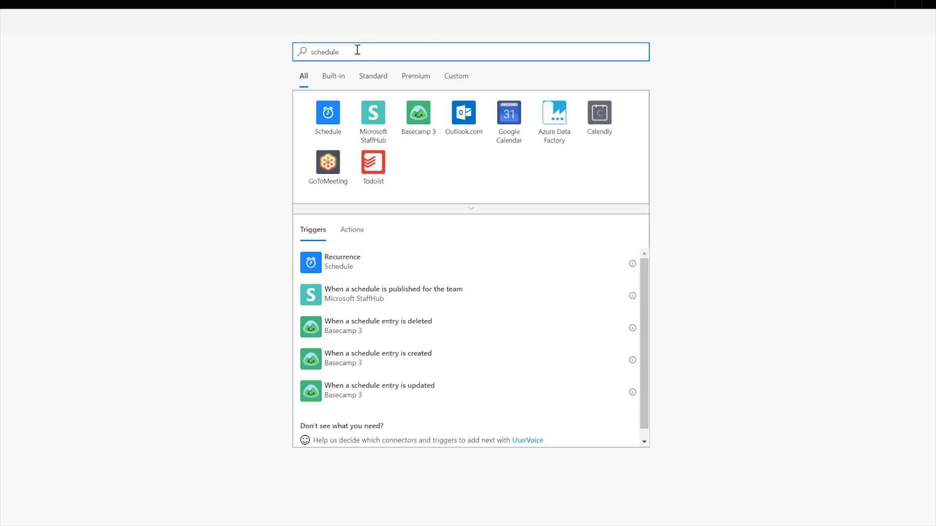
Replace the trigger search with 'office 365' to look for the Office connectors.
left_click_drag(357, 49, 267, 43)
key("BackSpace")
type("office 3")
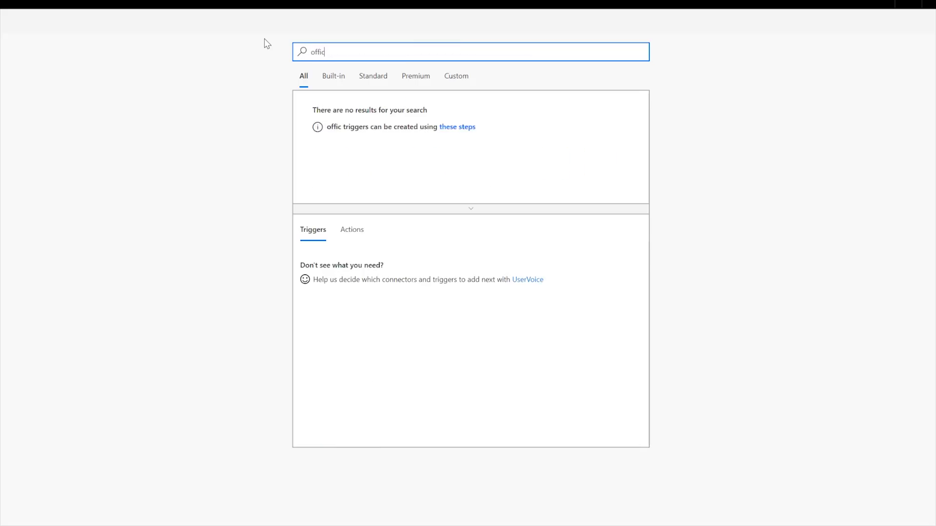
type("65")
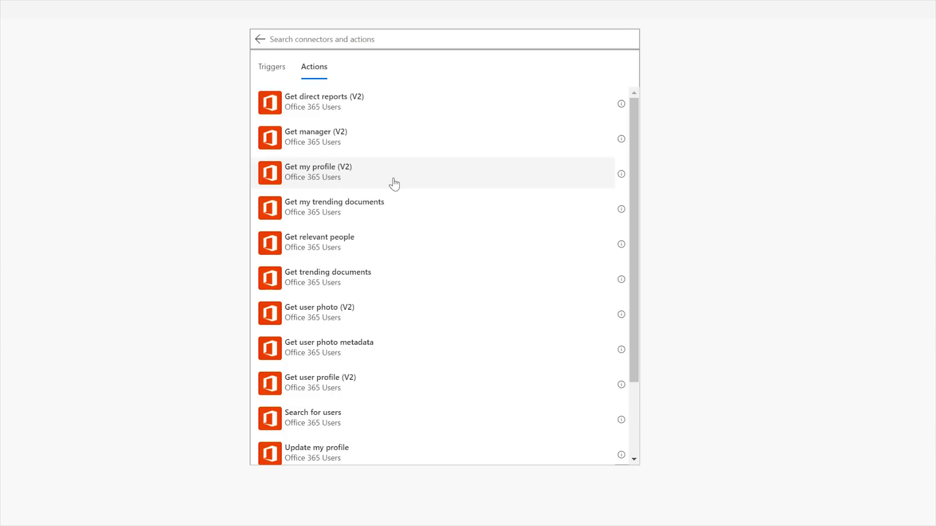
Read the info for Get my profile (V2), Get direct reports (V2) and Get manager (V2).
mouse_move(622, 178)
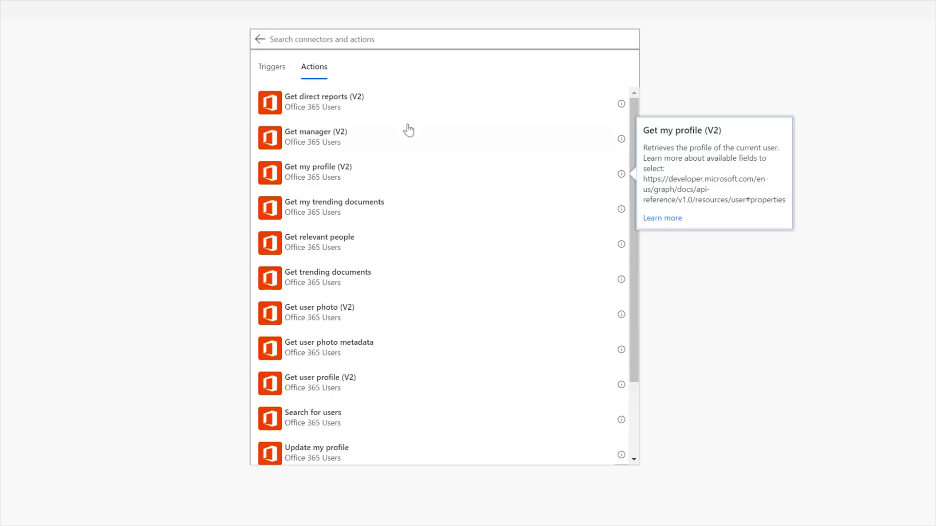
left_click(621, 105)
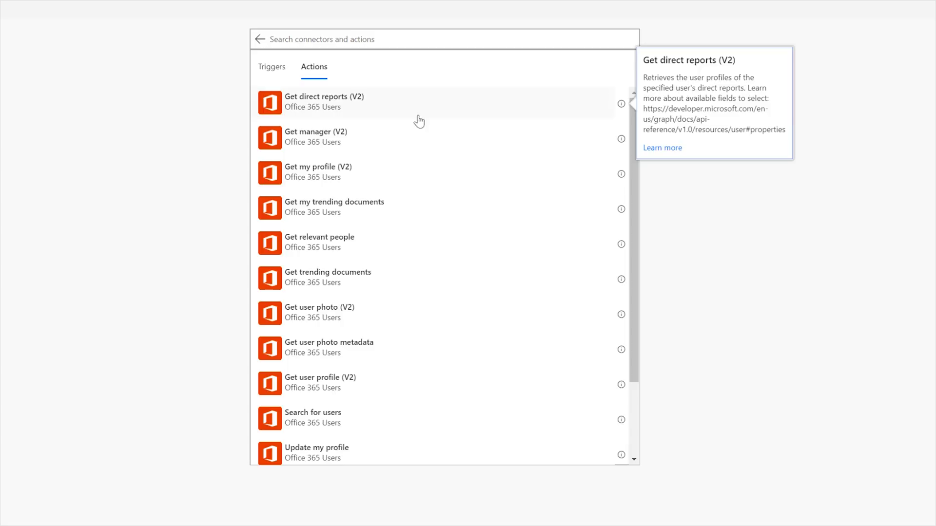
left_click(621, 139)
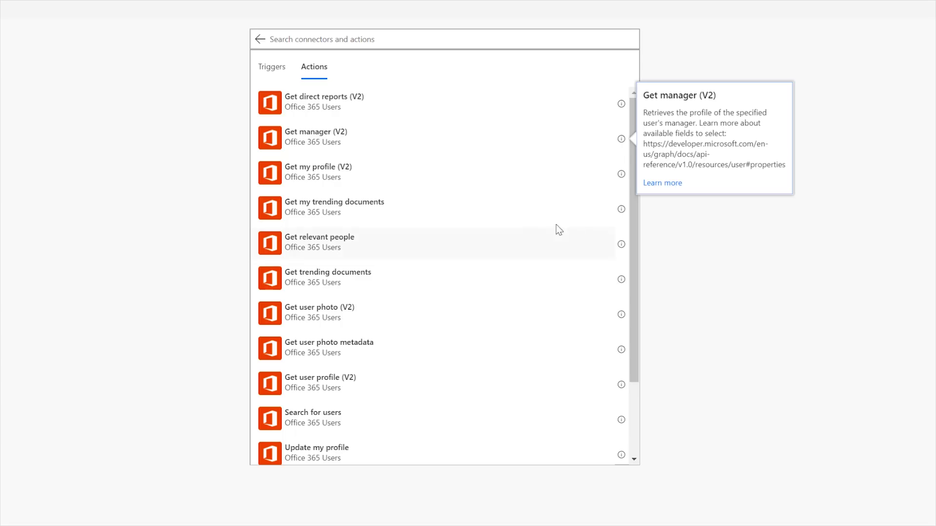
Read the Office 365 Users action descriptions, from Get trending documents through Update my profile.
mouse_move(622, 215)
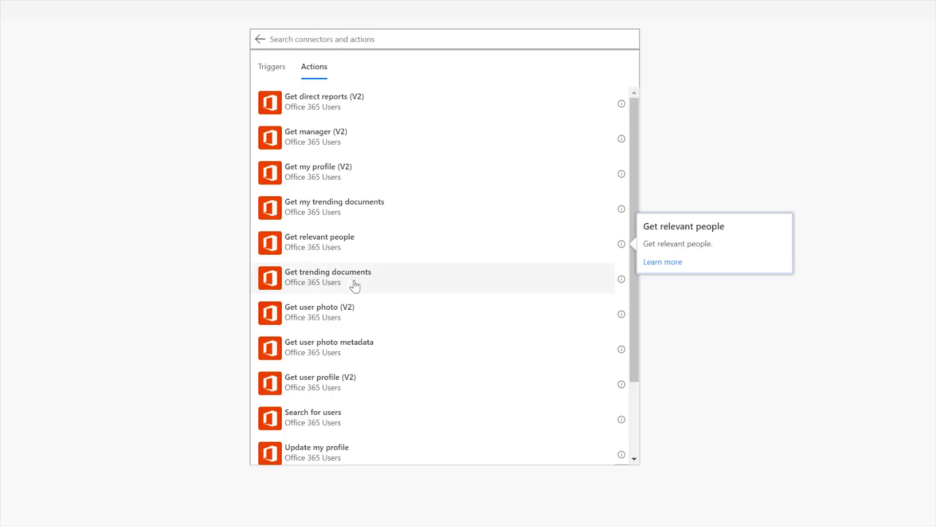
left_click(621, 280)
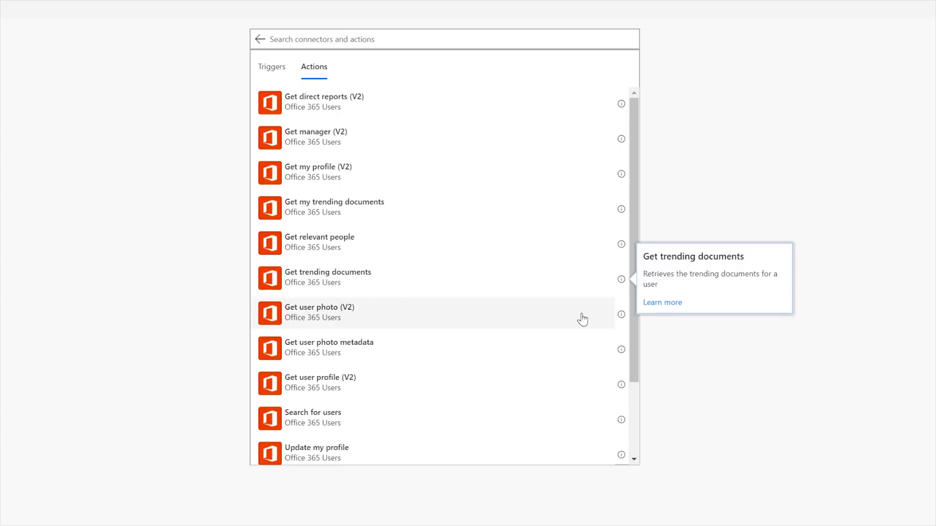
mouse_move(622, 317)
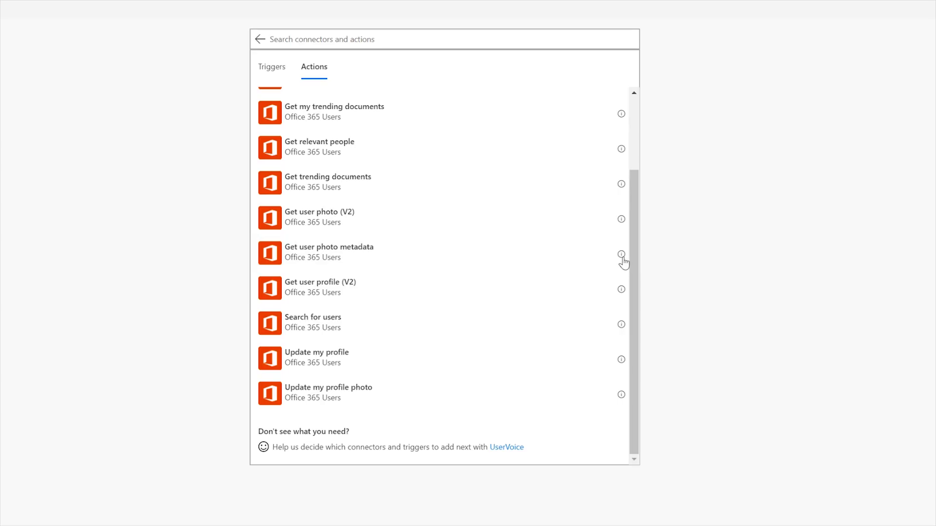
mouse_move(621, 255)
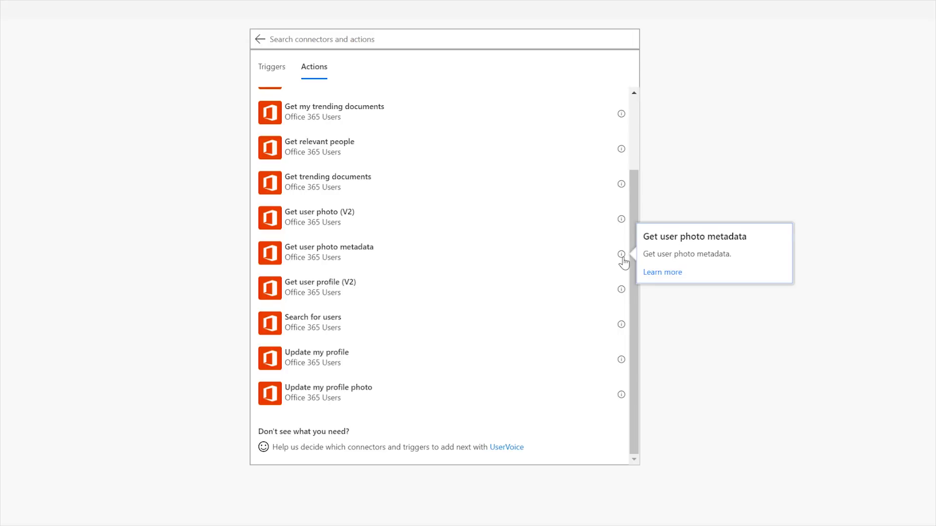
left_click(622, 290)
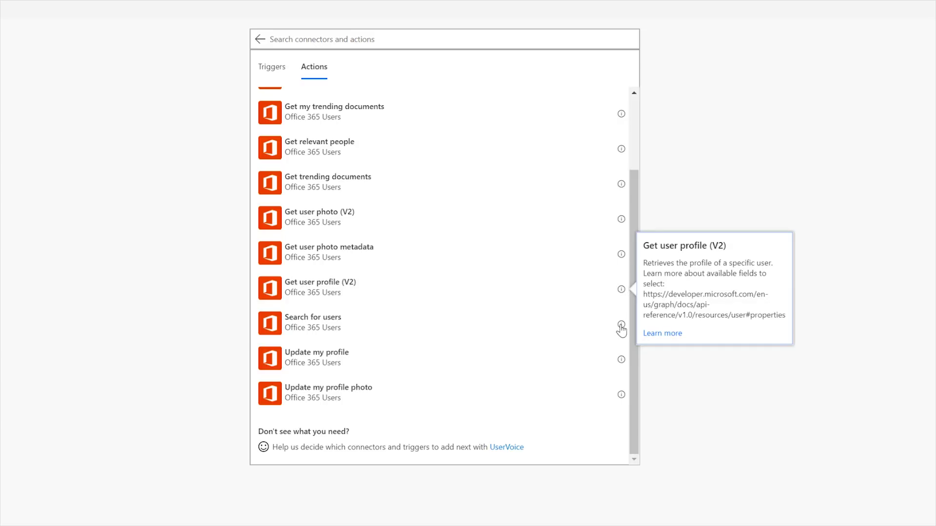
left_click(620, 326)
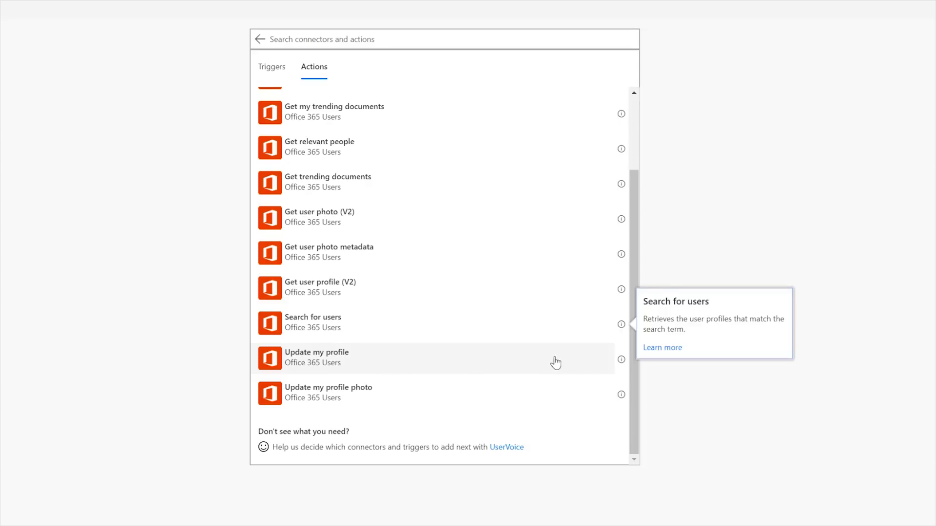
left_click(621, 361)
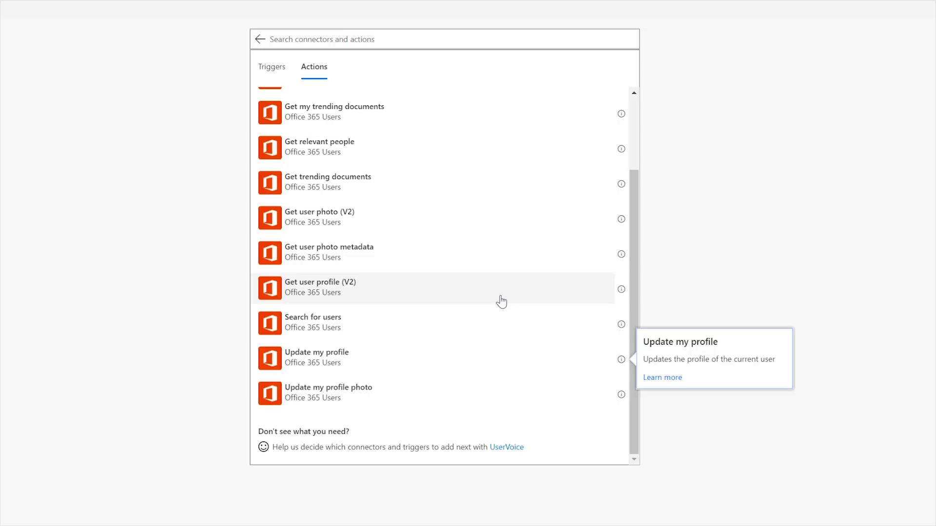
scroll(501, 302, "up", 2)
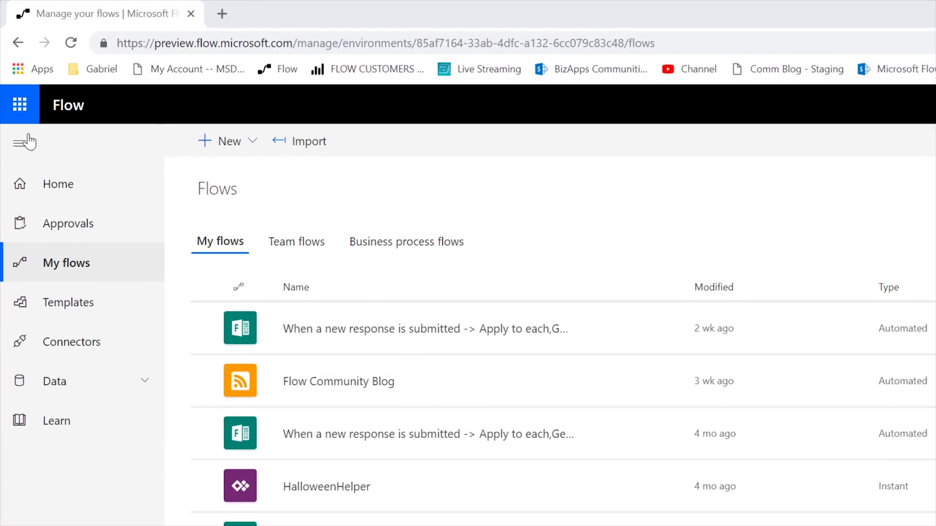
Create another blank flow and bring up the SharePoint triggers.
left_click(226, 141)
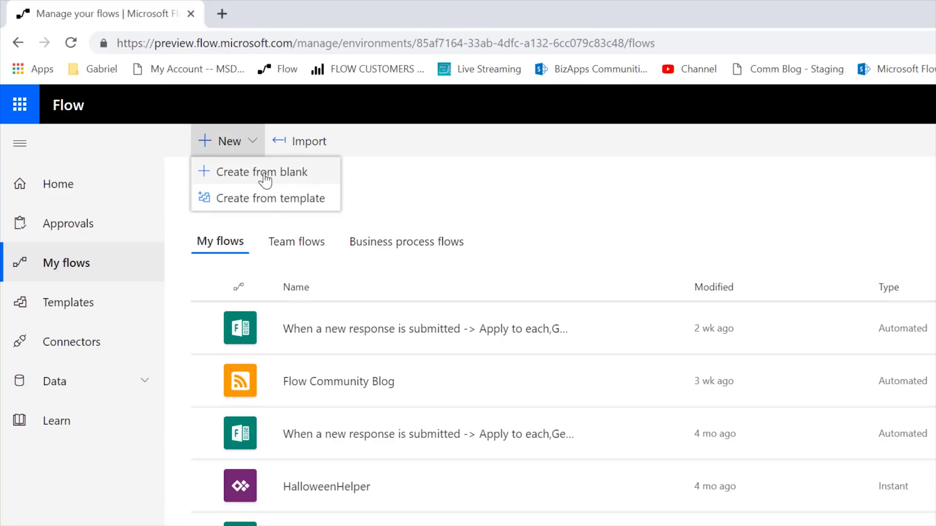
left_click(264, 181)
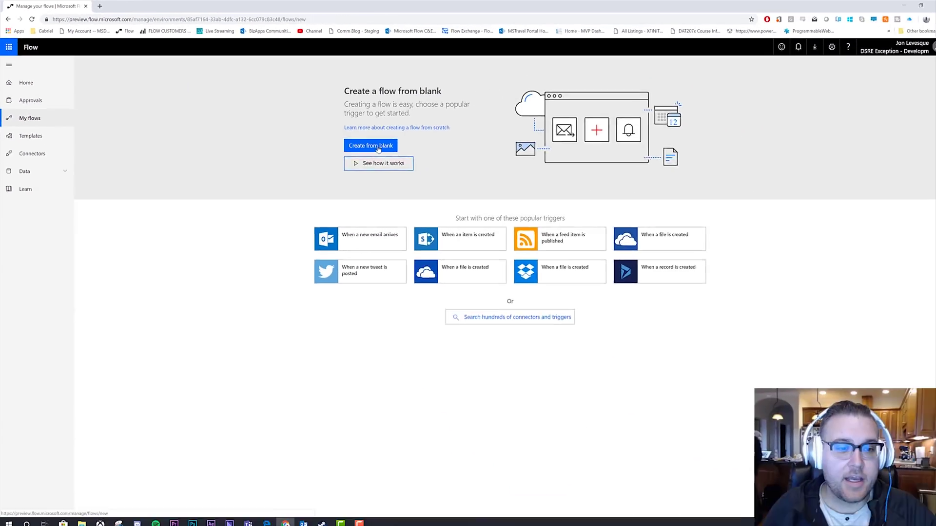
left_click(374, 148)
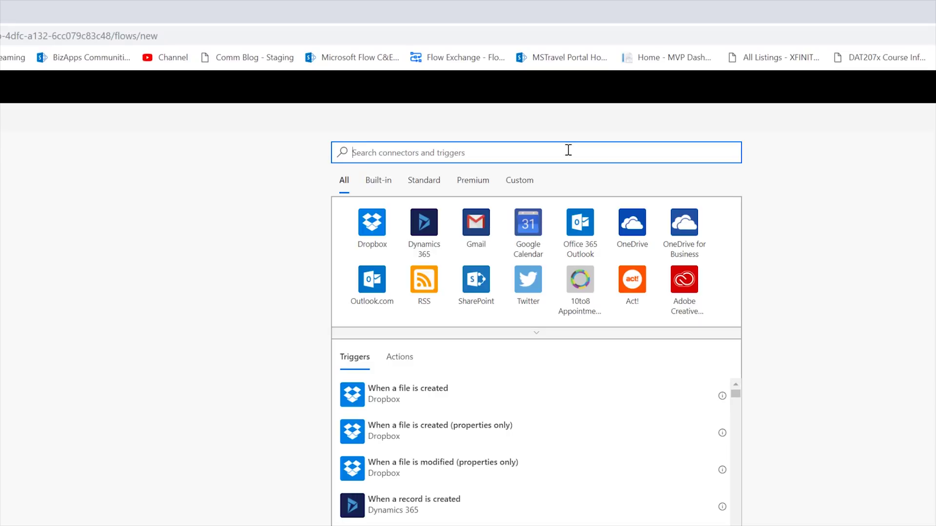
left_click(477, 279)
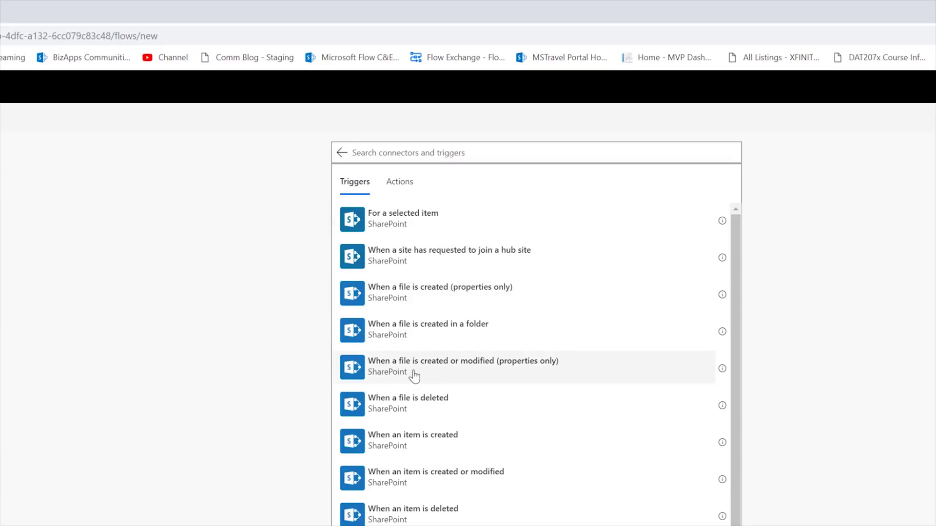
Add a SharePoint When an item is created trigger on the Microsoft Flow Community & Engagement site's FOTW 2018 Schedule list.
left_click(434, 451)
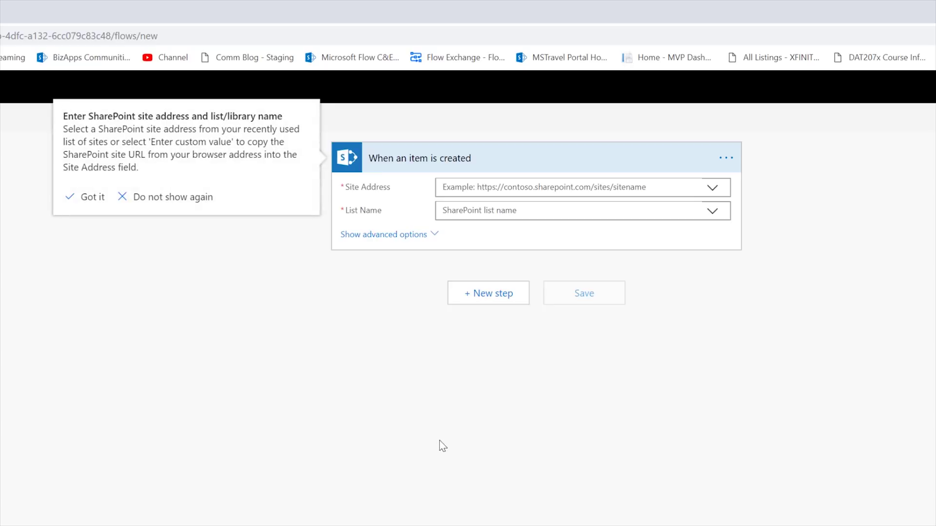
left_click(712, 189)
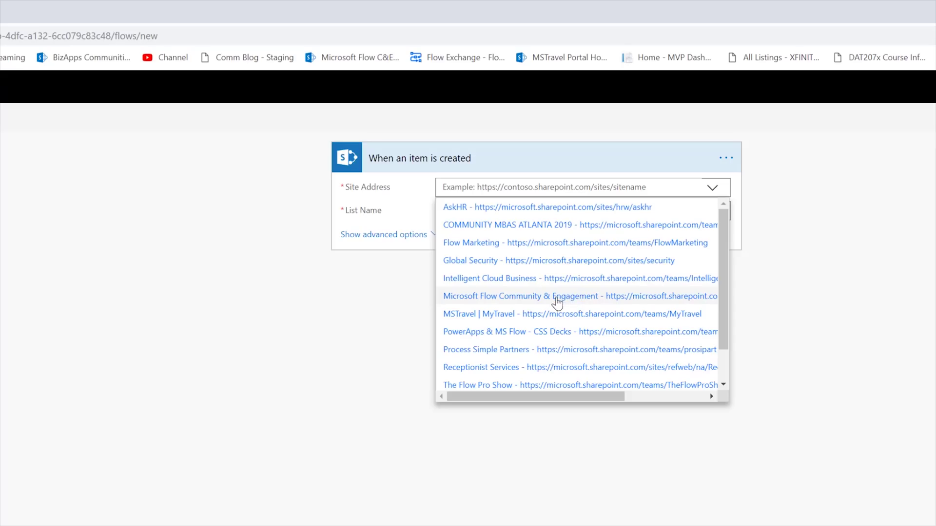
left_click(557, 296)
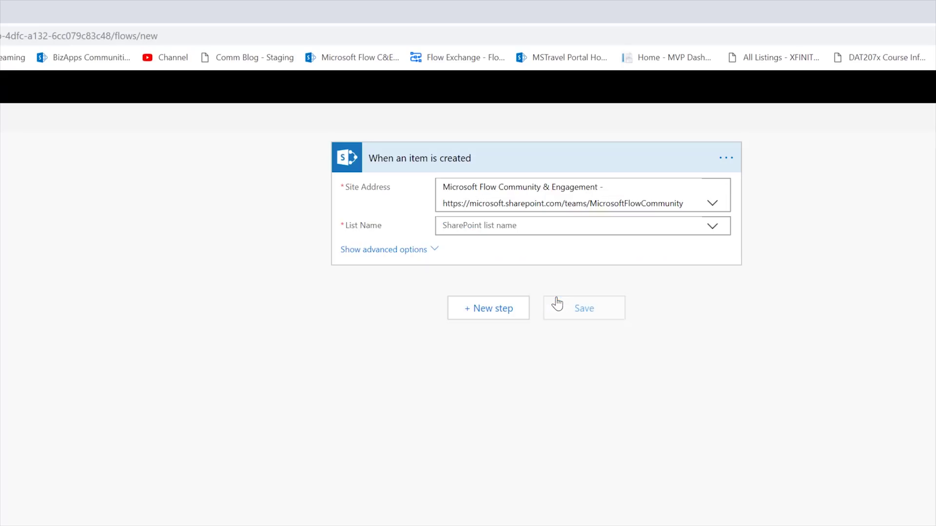
left_click(712, 229)
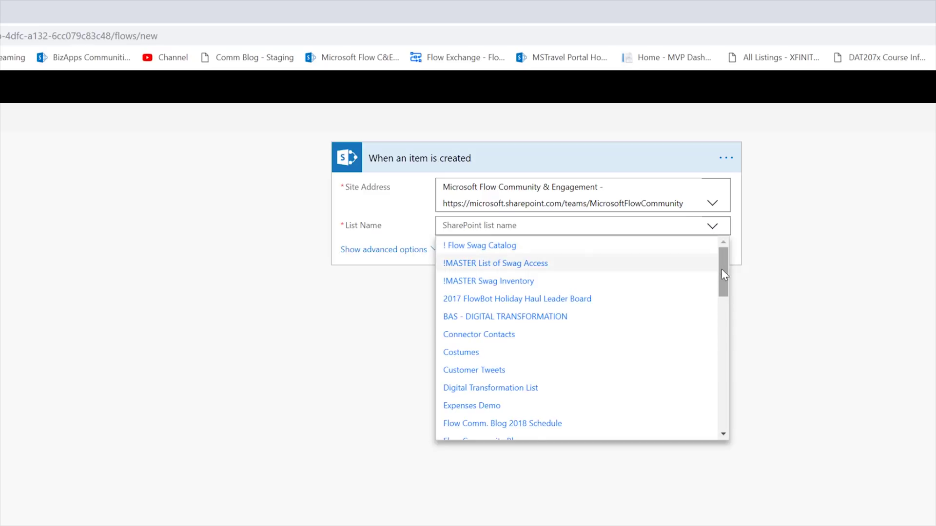
scroll(723, 272, "down", 1)
left_click_drag(724, 284, 726, 269)
left_click_drag(724, 267, 697, 341)
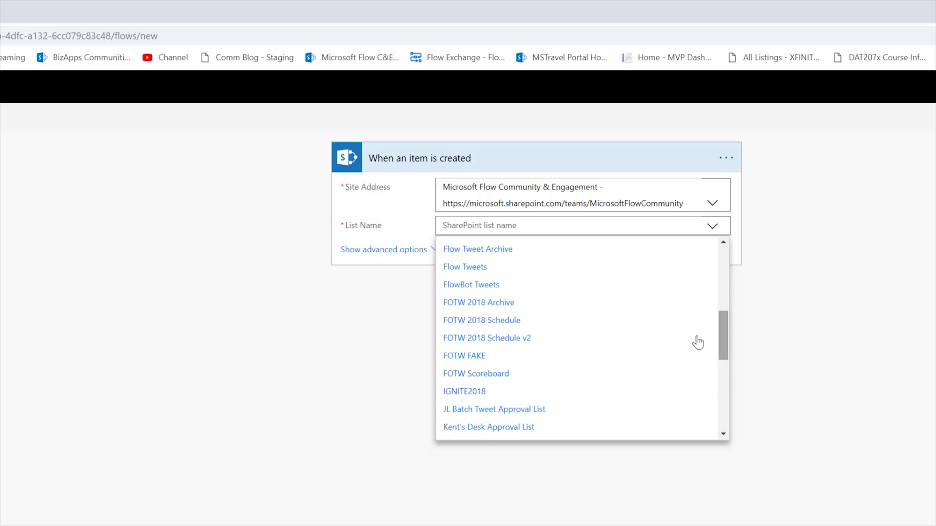
left_click(510, 327)
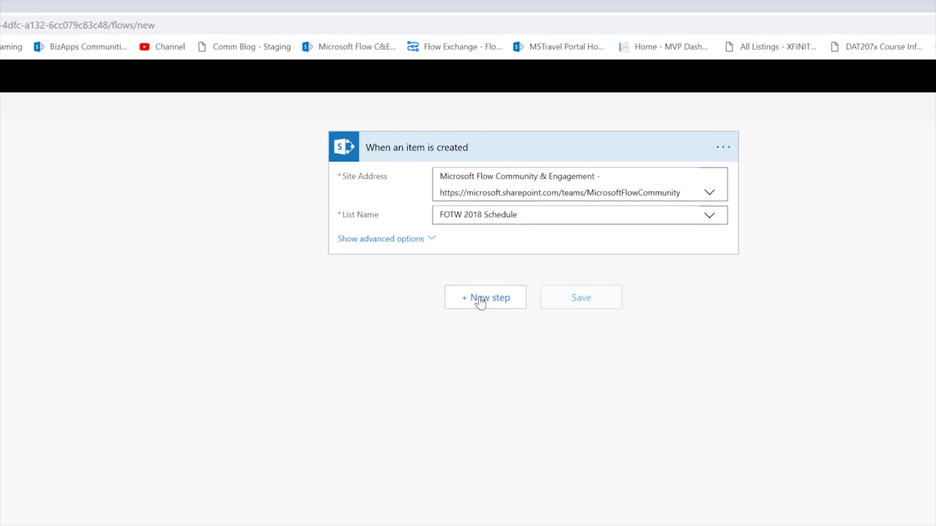
Add an Office 365 Users Get manager (V2) step after the SharePoint trigger.
left_click(480, 302)
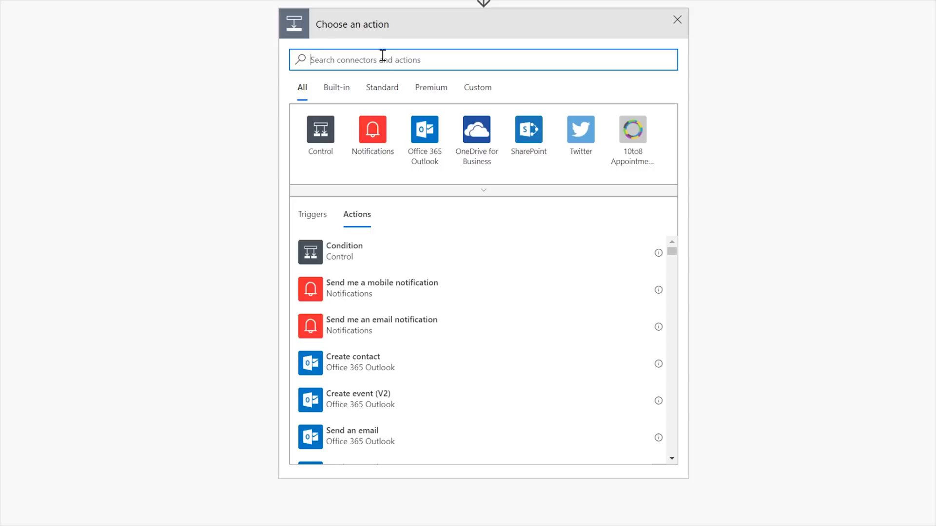
type("office 3")
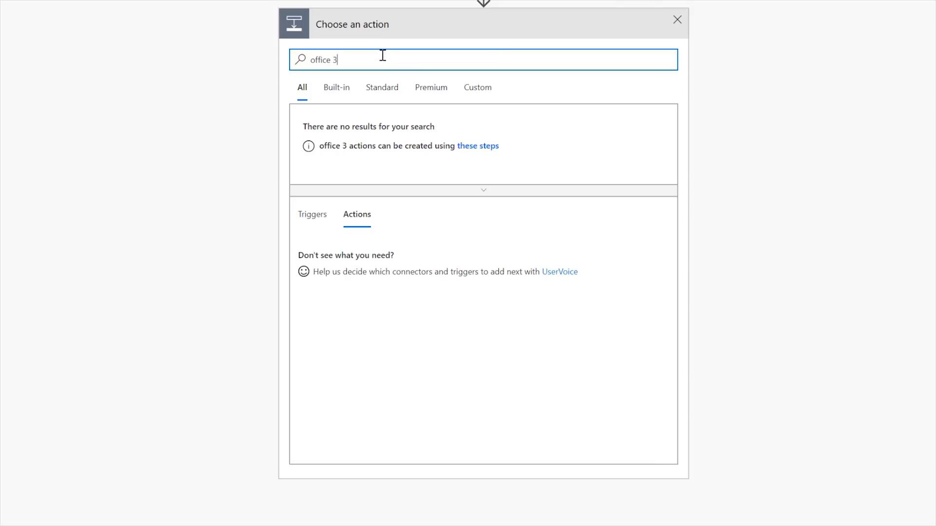
type("65")
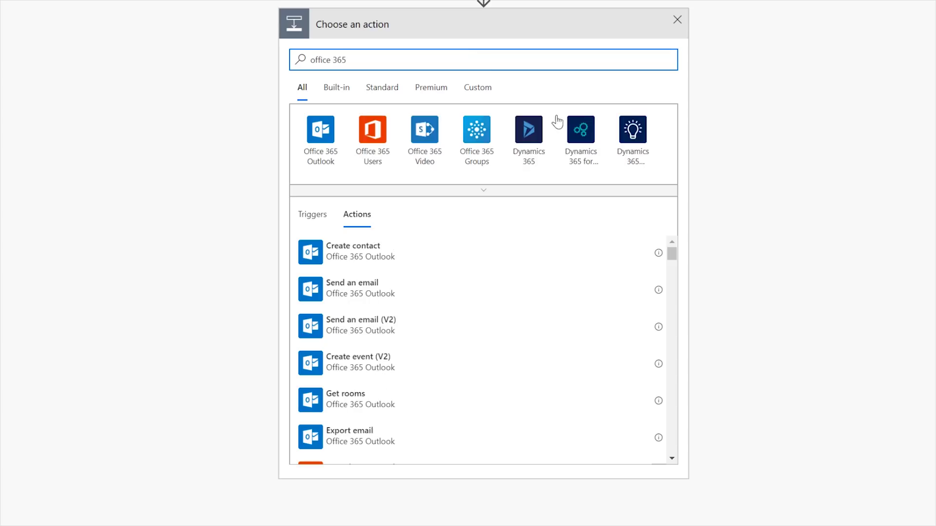
left_click(379, 148)
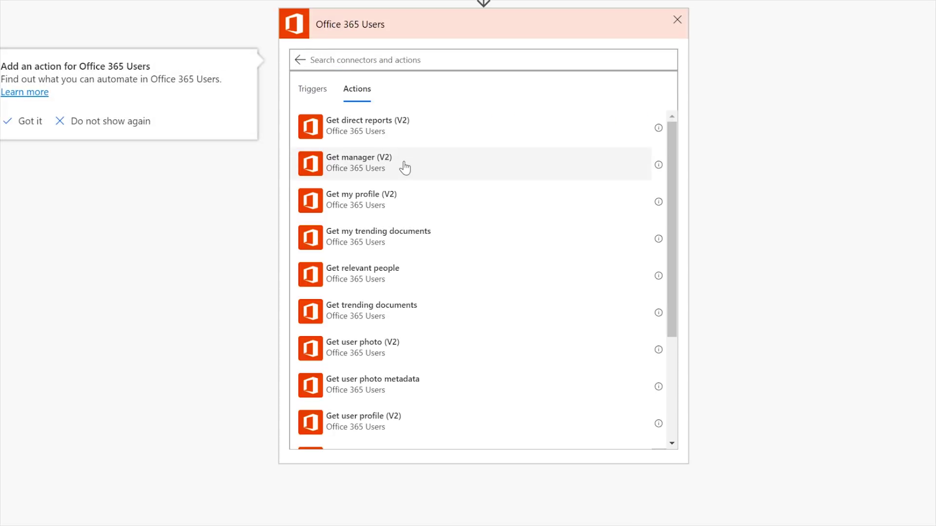
left_click(405, 168)
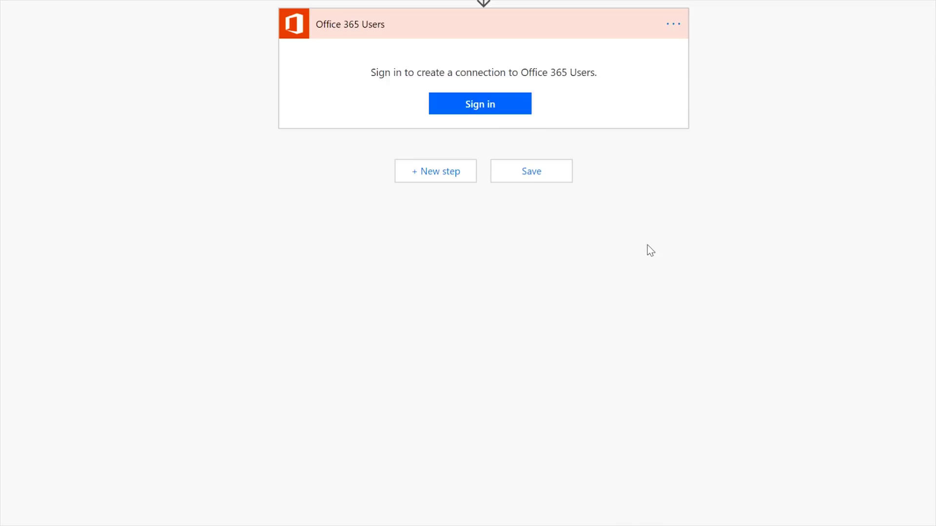
Set Get manager (V2)'s User (UPN) to the trigger's Created By Email.
left_click(424, 54)
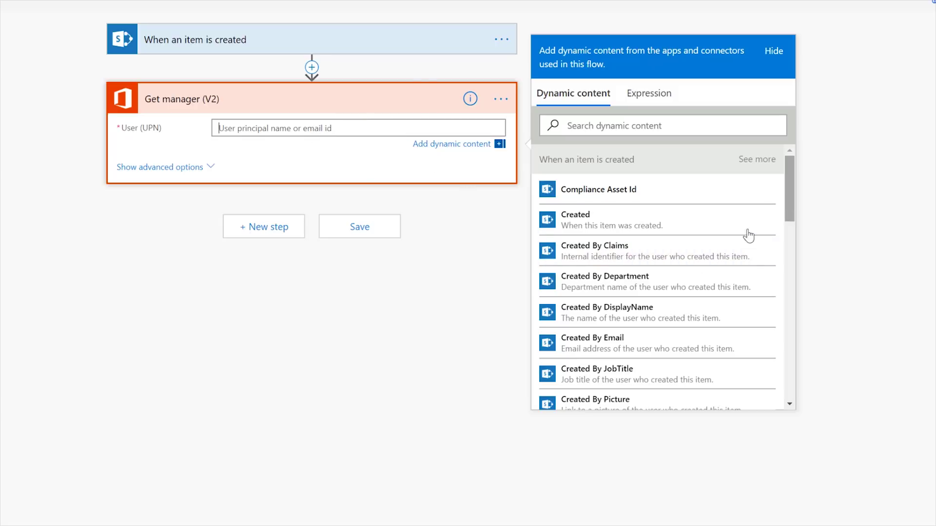
left_click(625, 342)
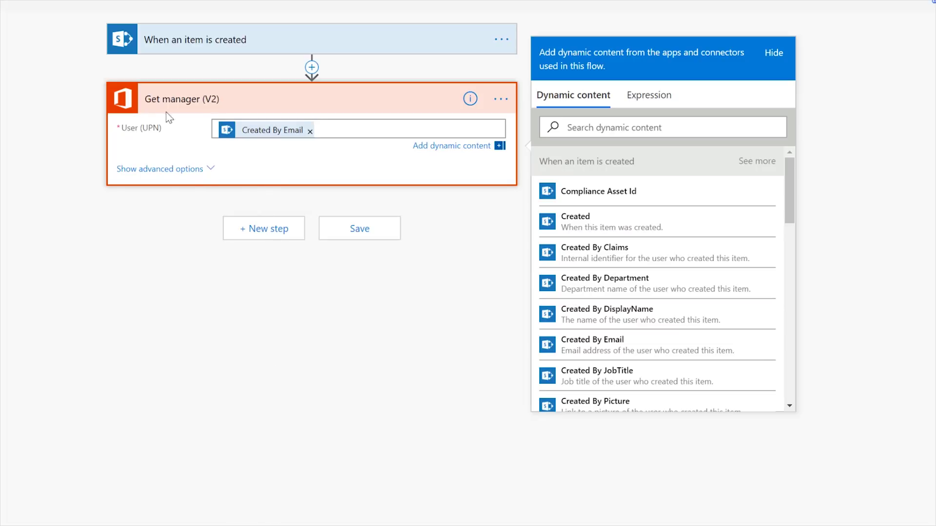
left_click(376, 382)
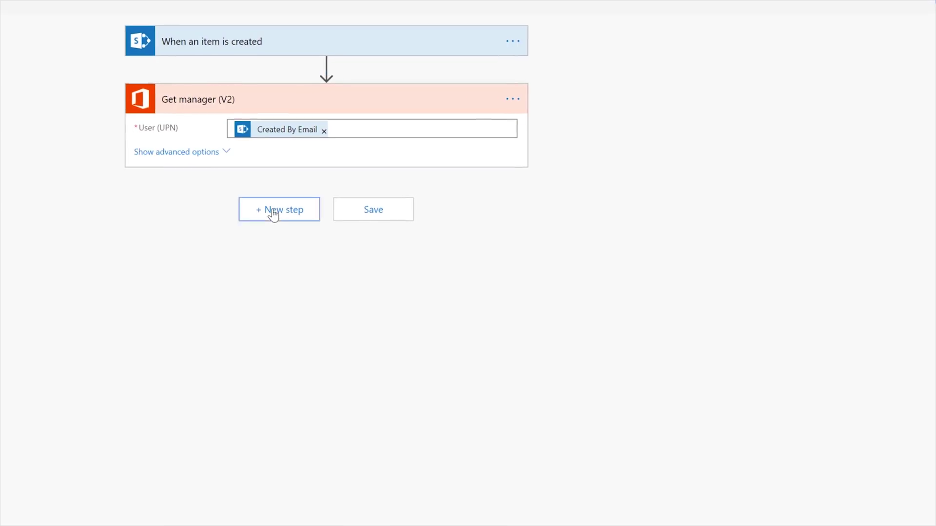
left_click(257, 214)
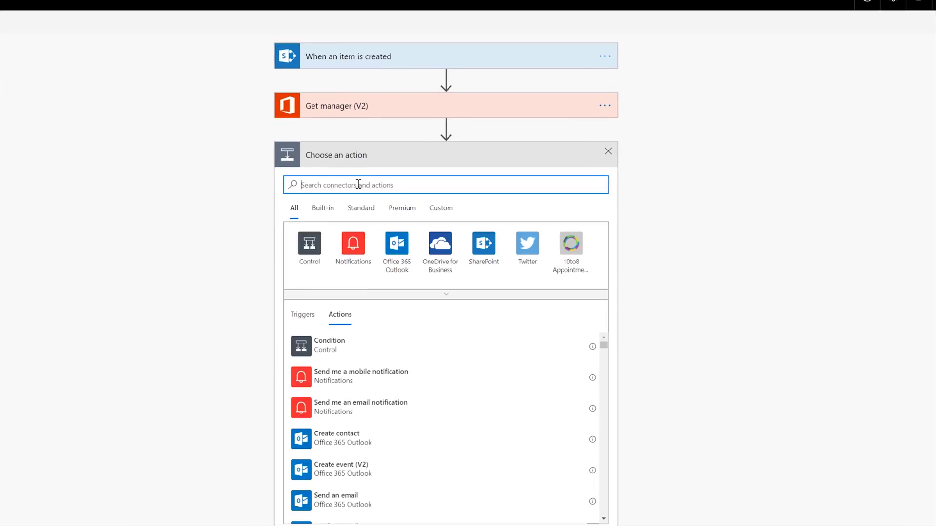
Search 'approval' and add the Approvals Start and wait for an approval action.
type("approval")
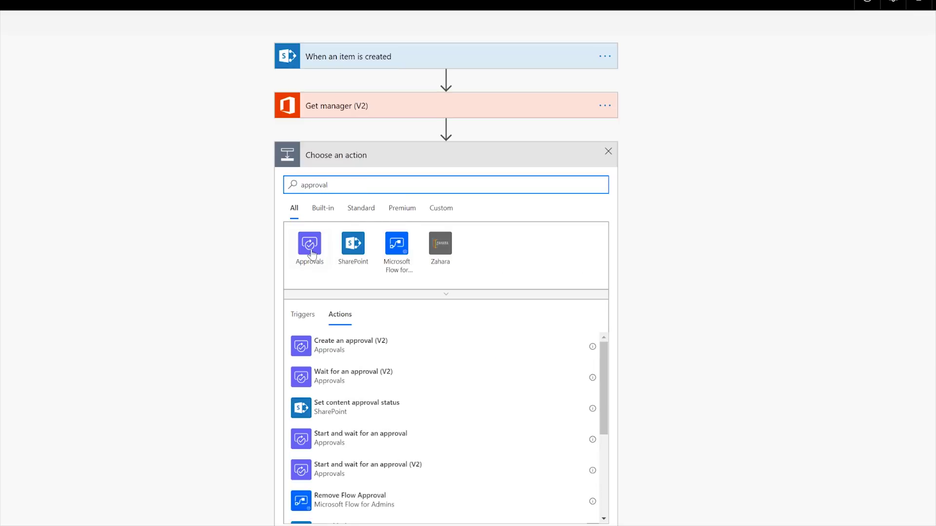
left_click(312, 251)
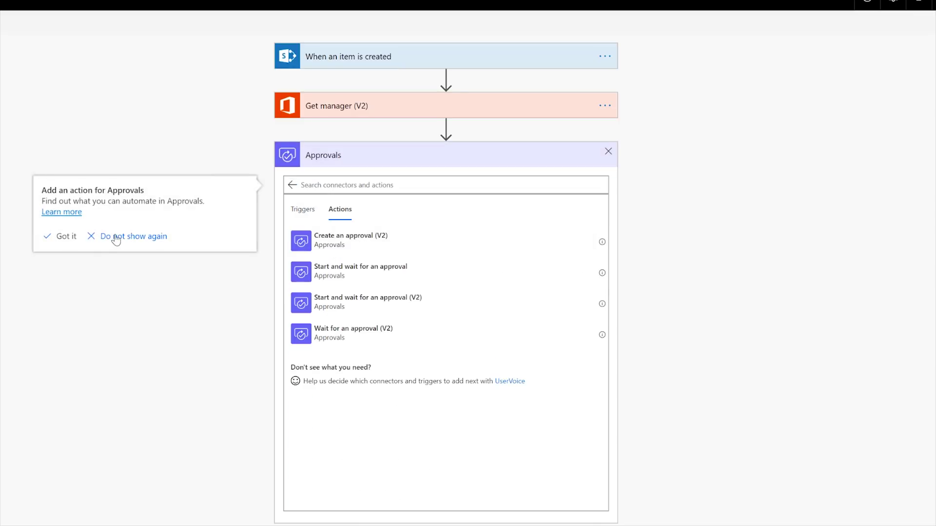
left_click(119, 236)
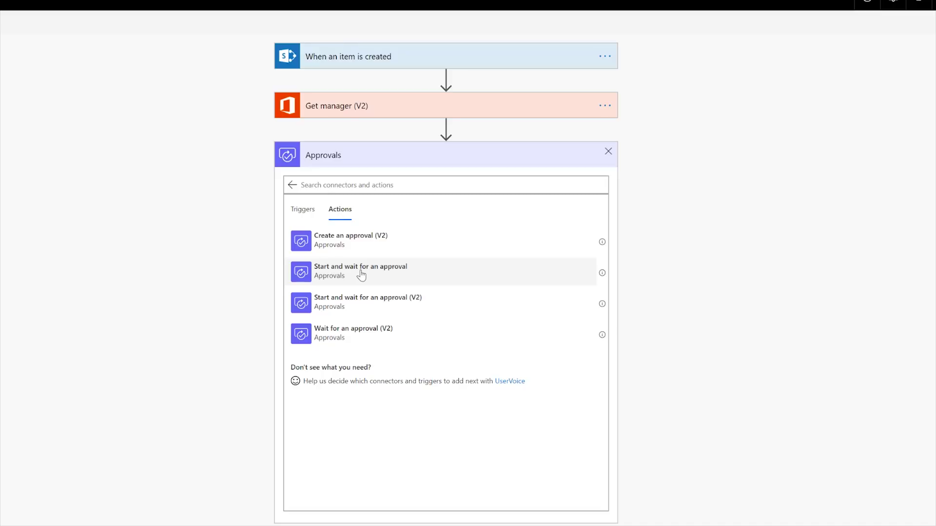
left_click(361, 276)
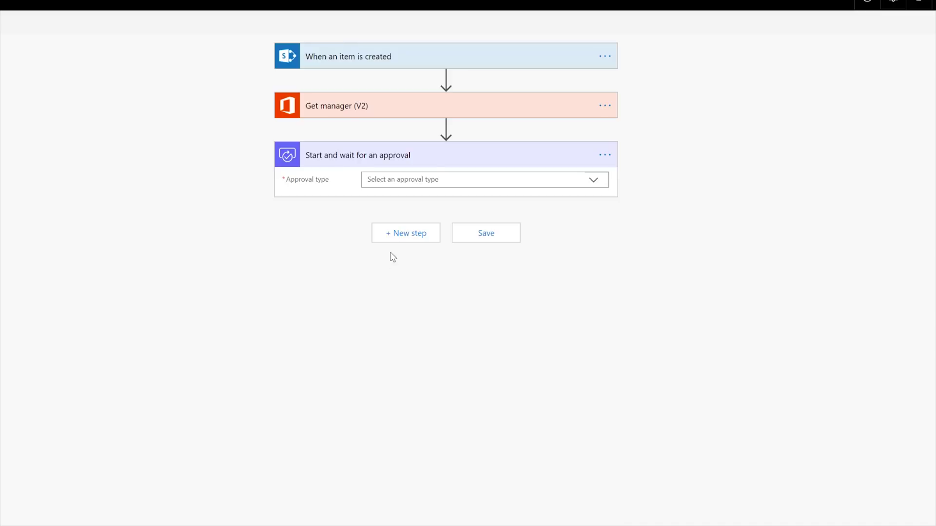
left_click(595, 184)
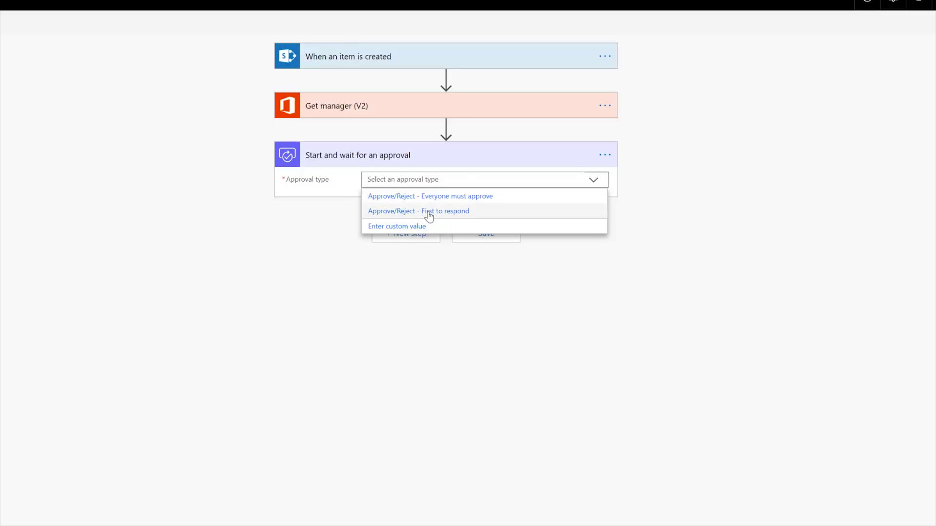
Make the approval Approve/Reject - First to respond titled 'New FOTW Entry' and list all Get manager (V2) outputs.
left_click(429, 214)
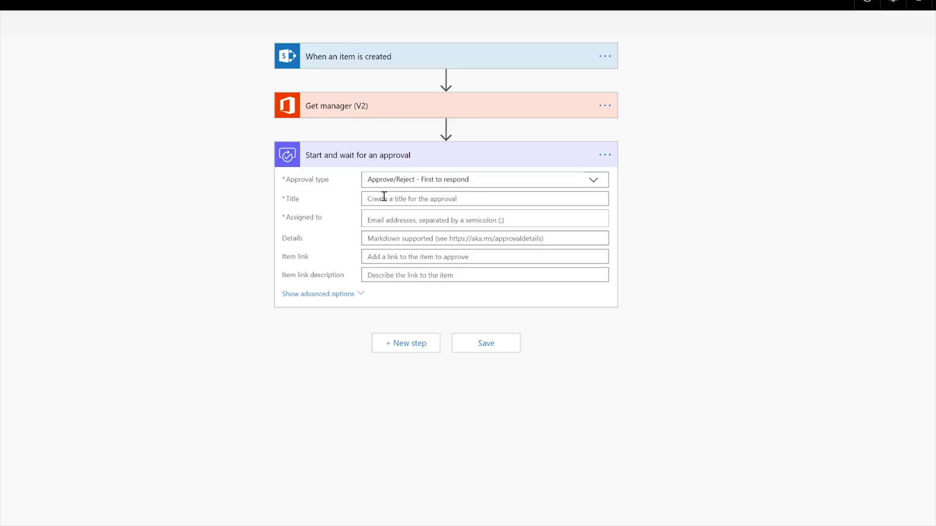
left_click(401, 196)
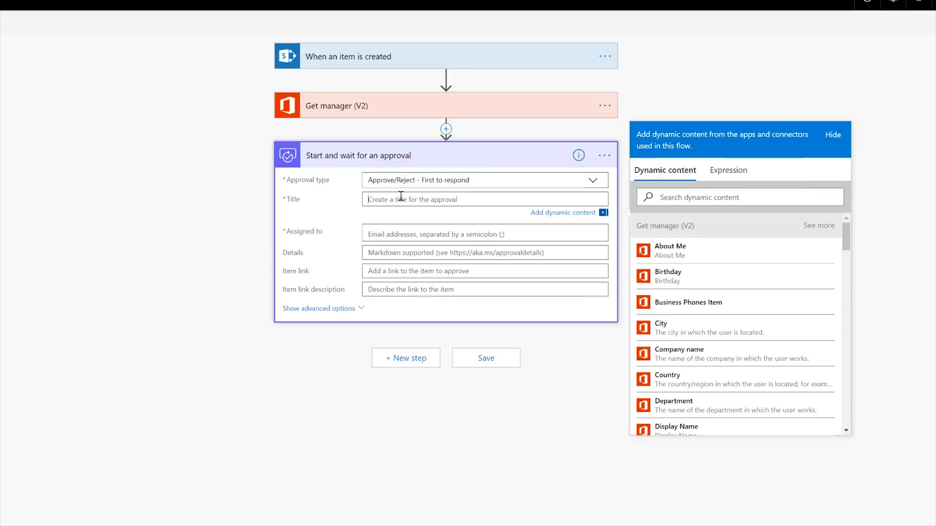
type("New FOTW Entry")
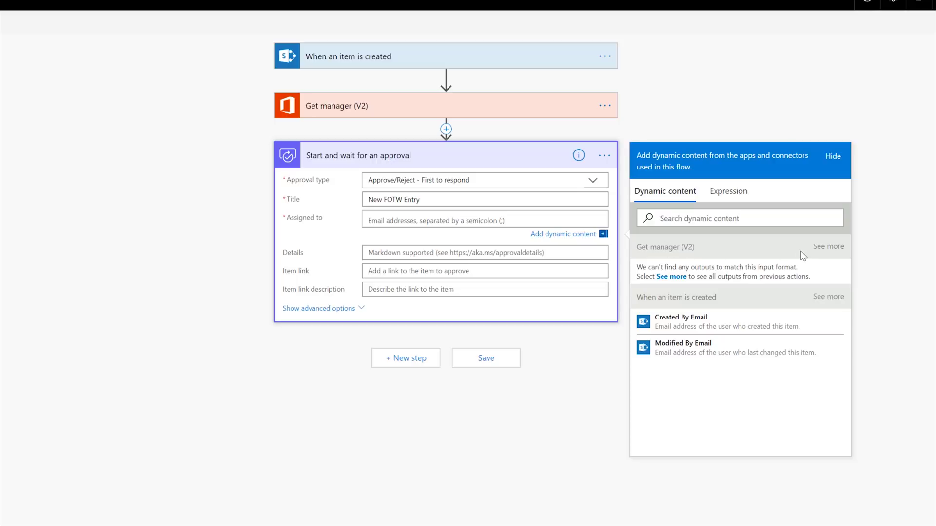
left_click(833, 248)
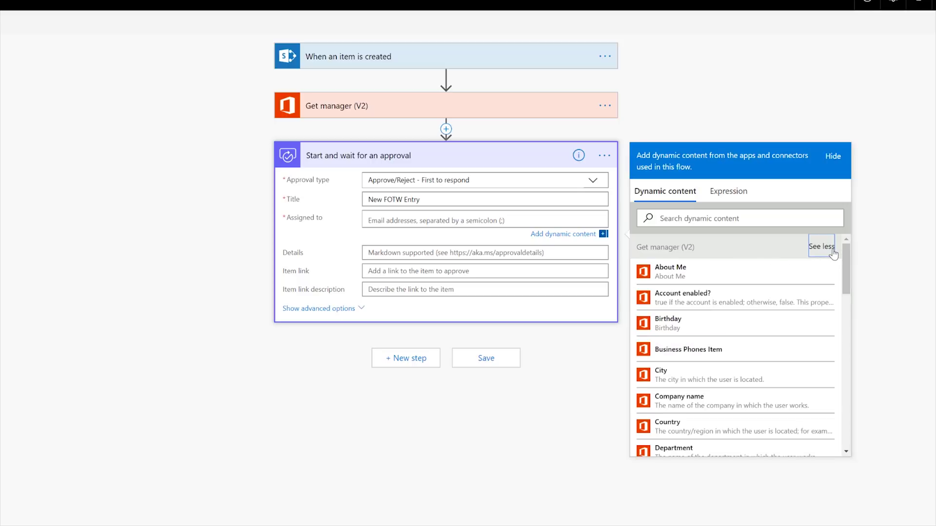
left_click_drag(847, 267, 846, 347)
Assign the approval to the manager's Mail with details 'Please Approve the FOTW'.
left_click(765, 289)
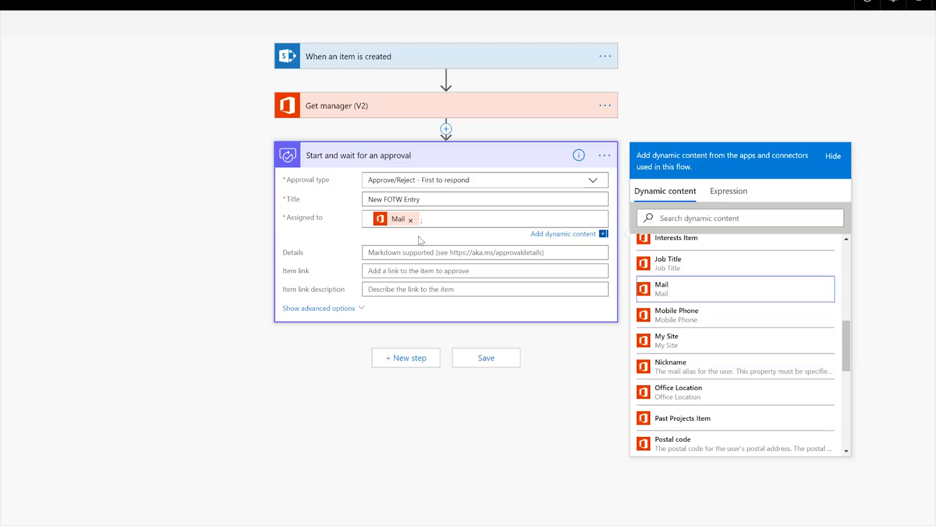
left_click(391, 253)
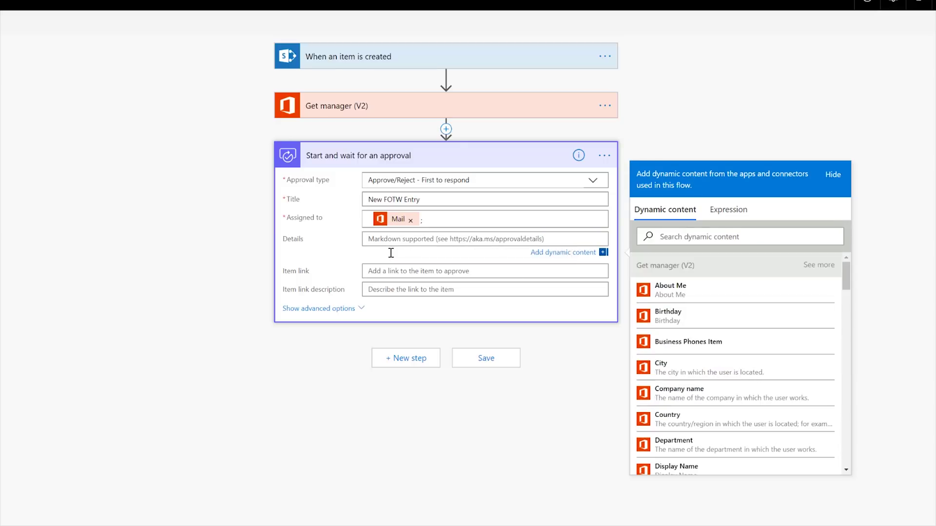
type("Please ")
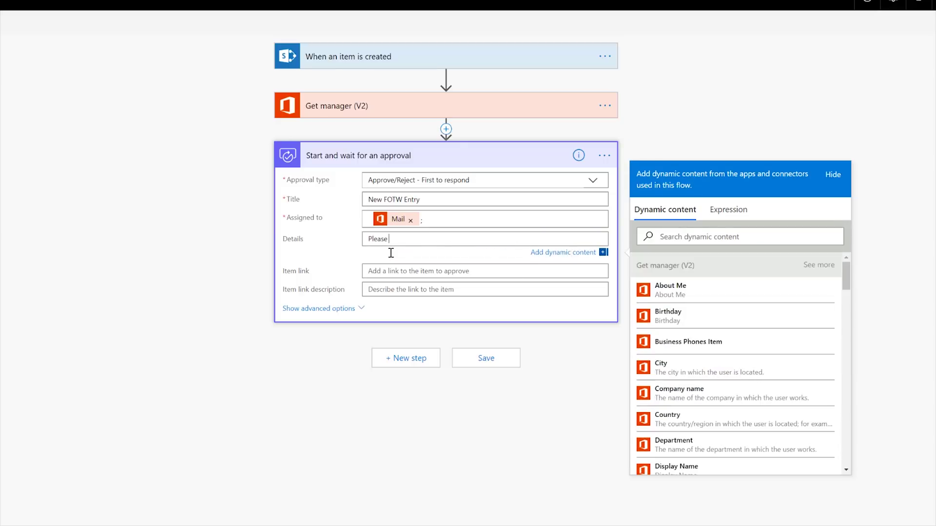
type("Approve the FOTW")
Set the item link to Link to item, described as 'Click This for more details'.
left_click(429, 271)
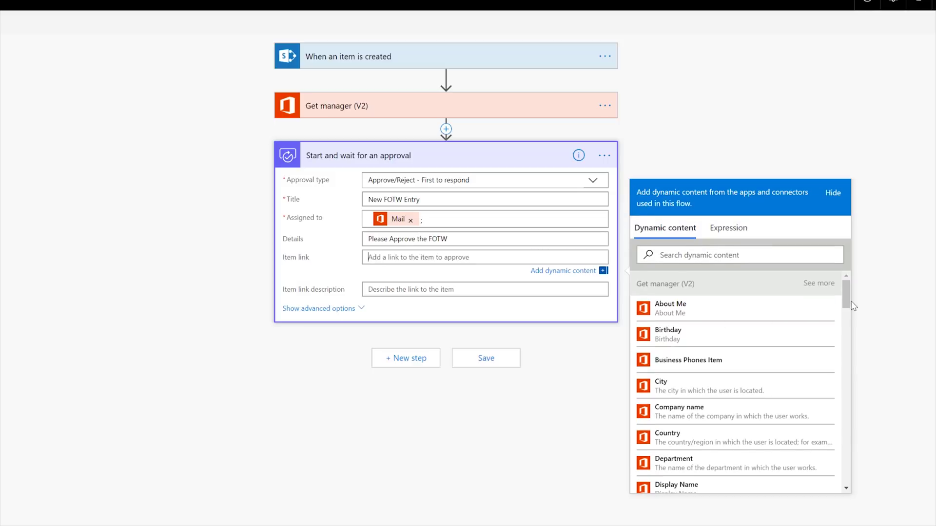
left_click_drag(853, 307, 860, 433)
left_click(680, 403)
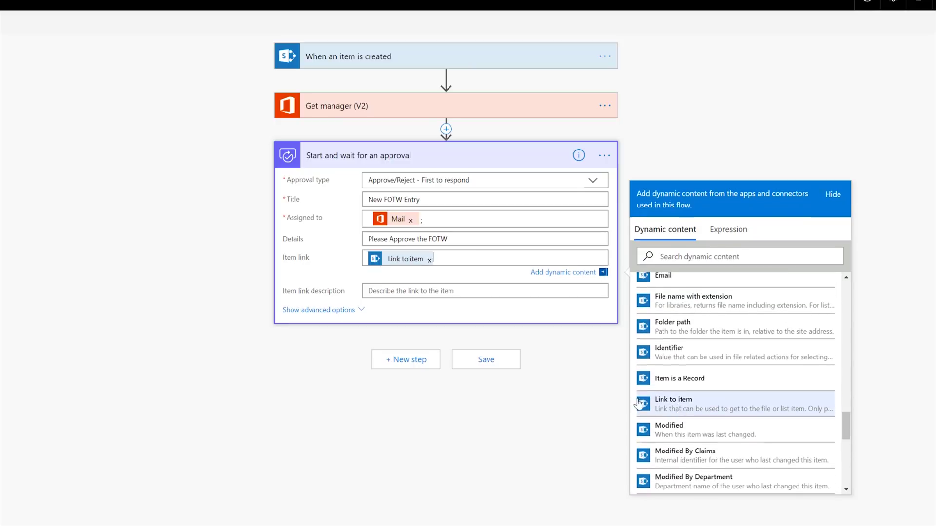
left_click(435, 291)
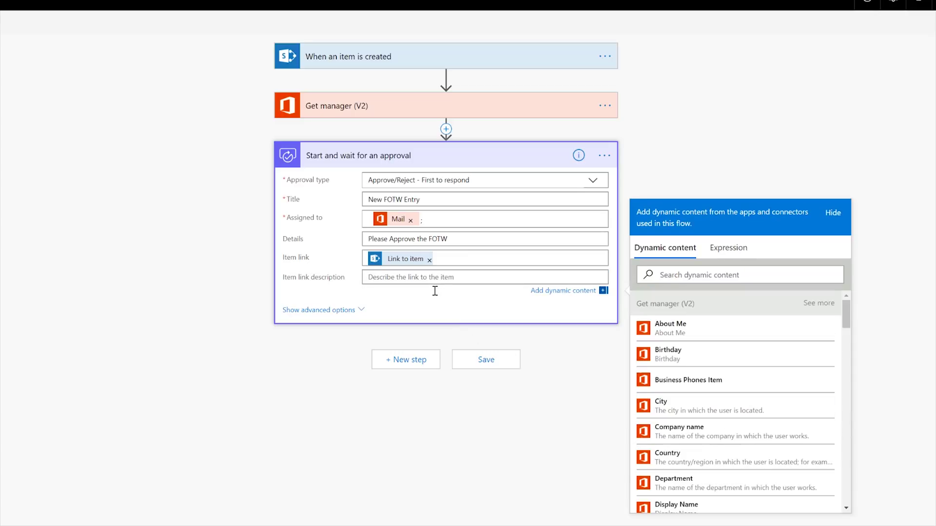
type("Click This for more details")
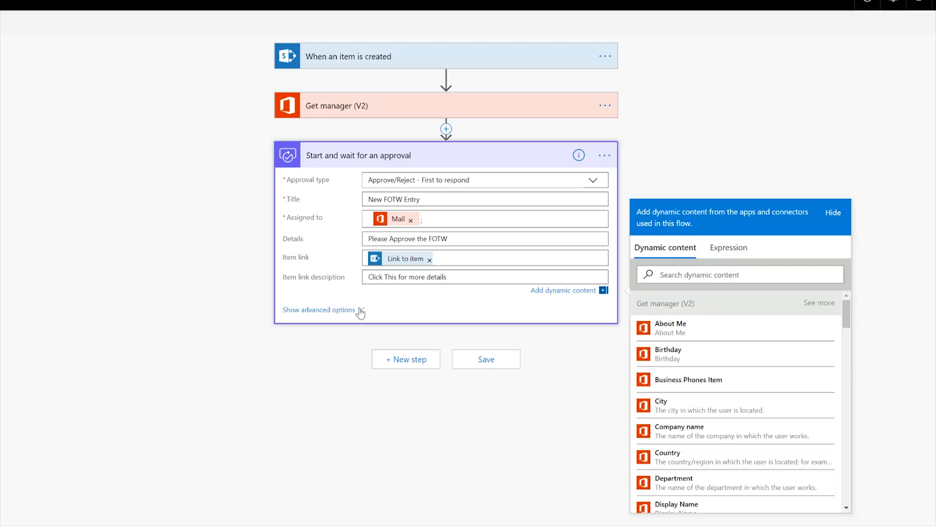
left_click(413, 364)
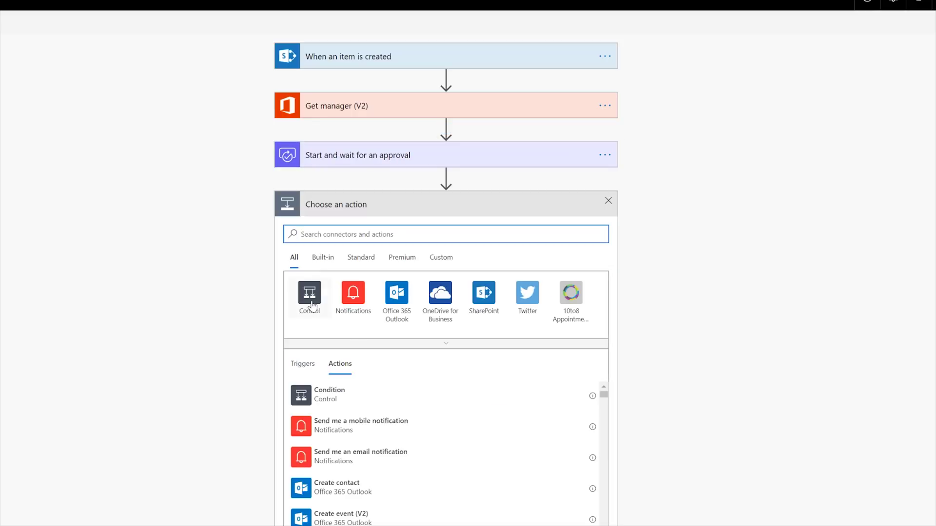
Add a Condition checking whether the approval's Response is equal to 'Approve'.
left_click(332, 393)
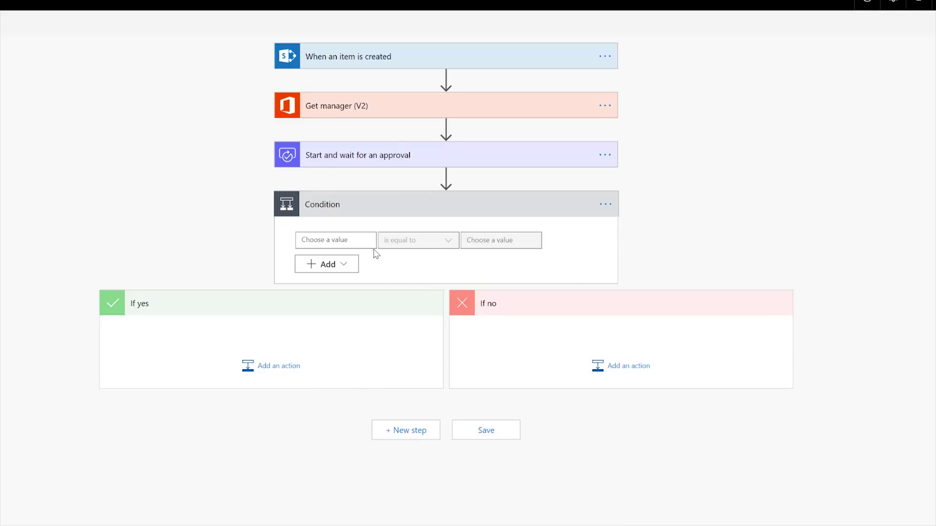
left_click(354, 239)
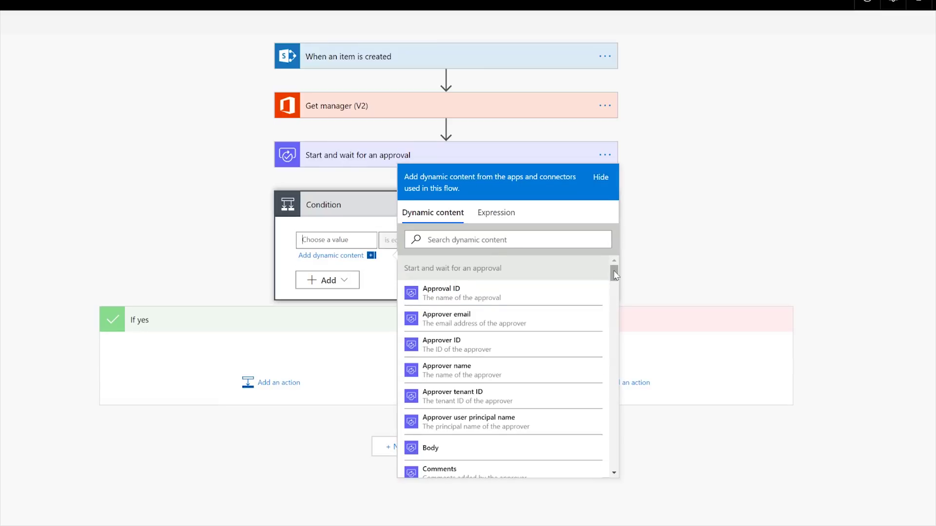
left_click_drag(614, 273, 614, 293)
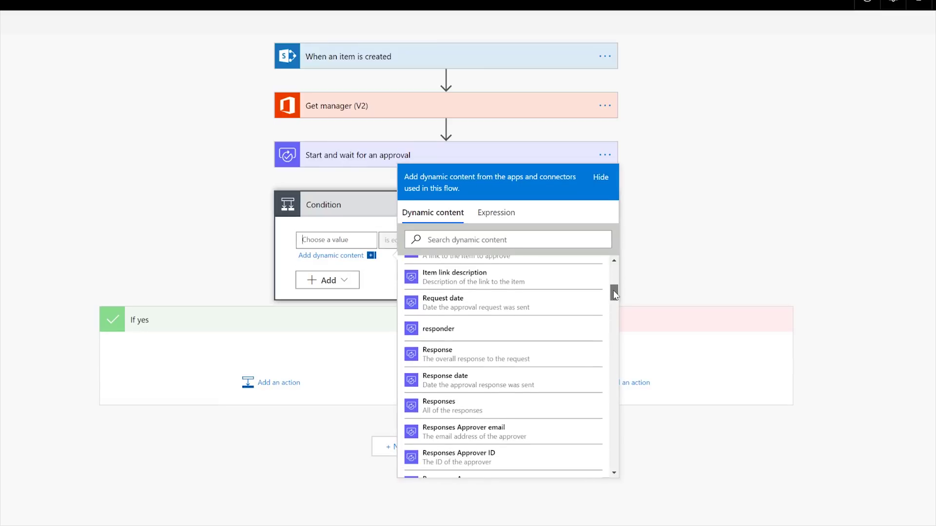
left_click(496, 360)
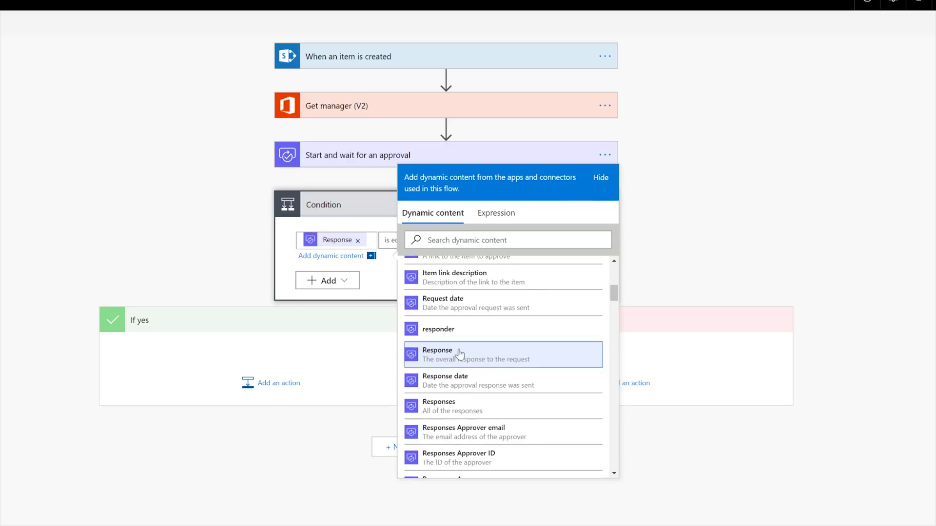
left_click(498, 238)
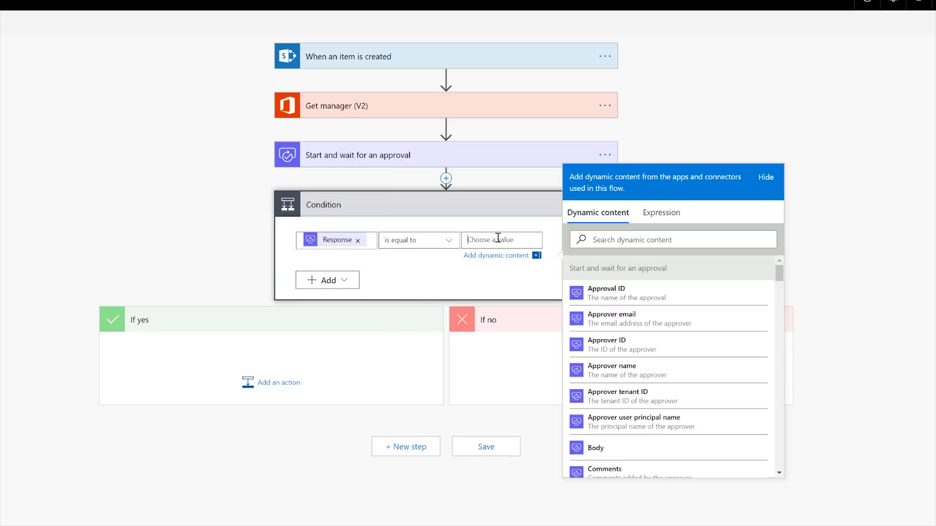
type("Approve")
left_click(245, 475)
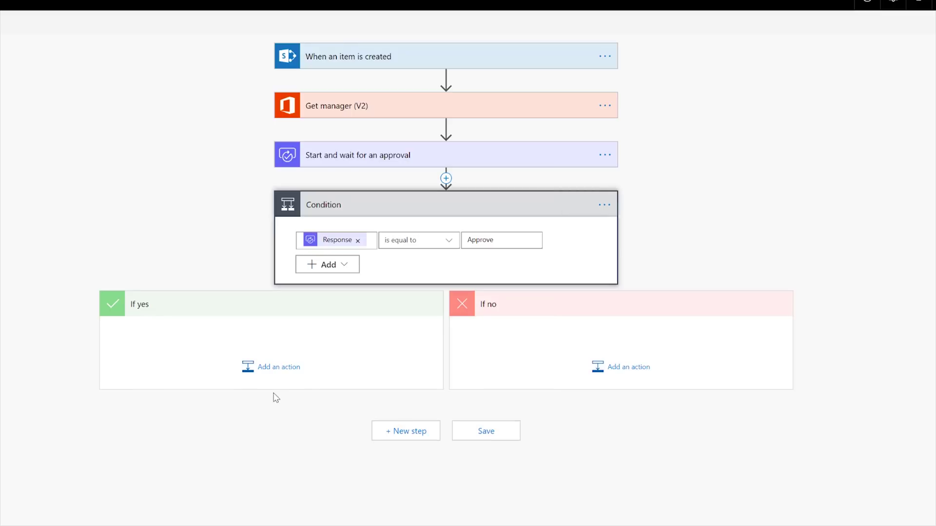
left_click(277, 368)
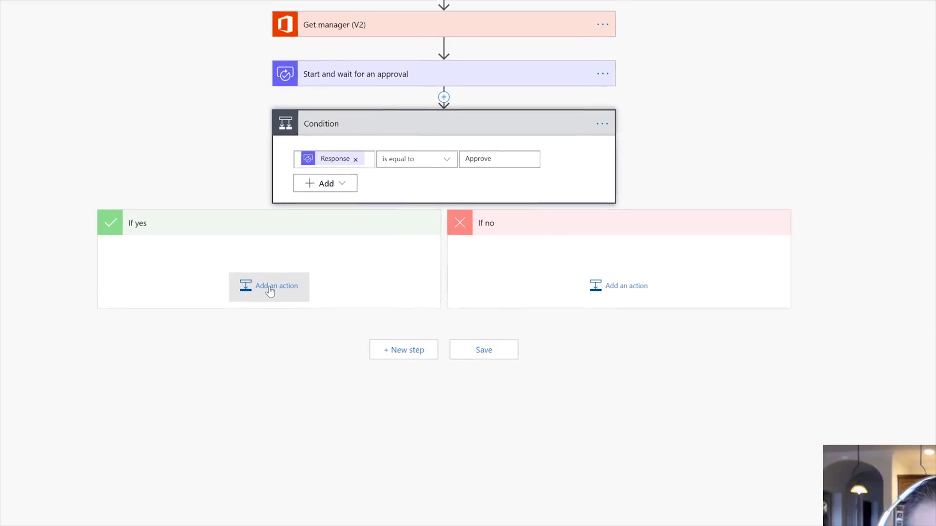
Add an Office 365 Outlook Send an email action to If yes, addressed to Created By Email.
left_click(214, 308)
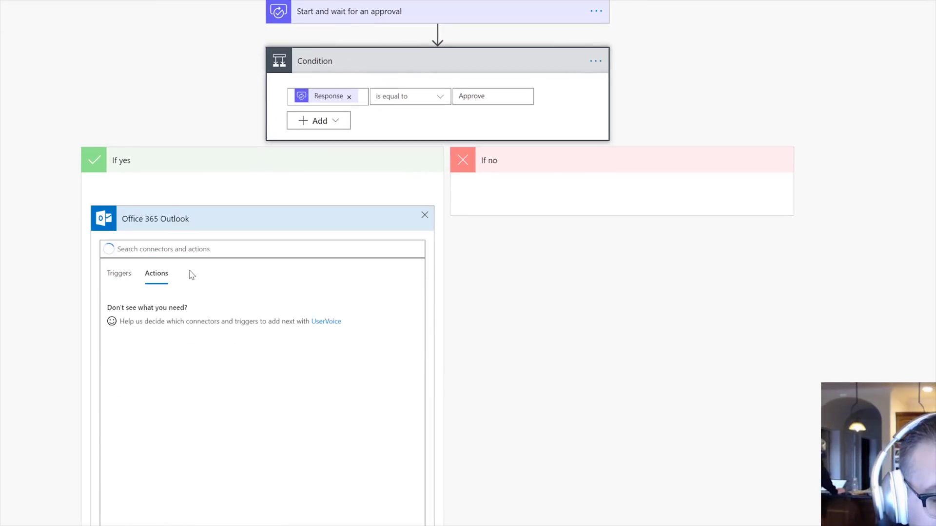
left_click(189, 248)
type("send an email")
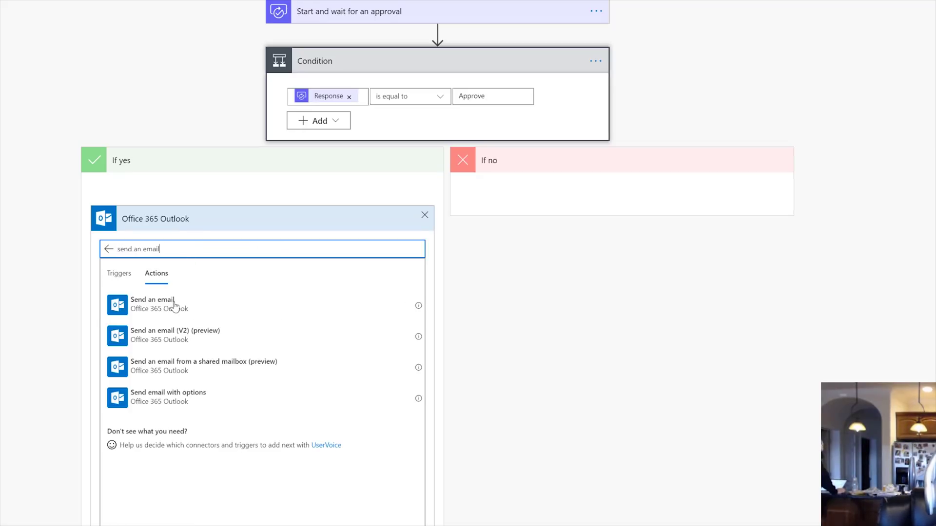
left_click(174, 306)
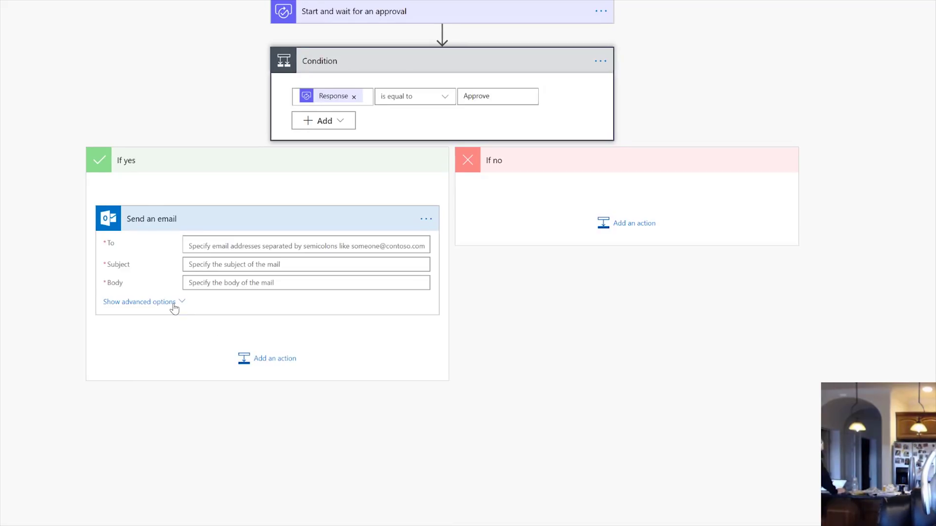
left_click(218, 243)
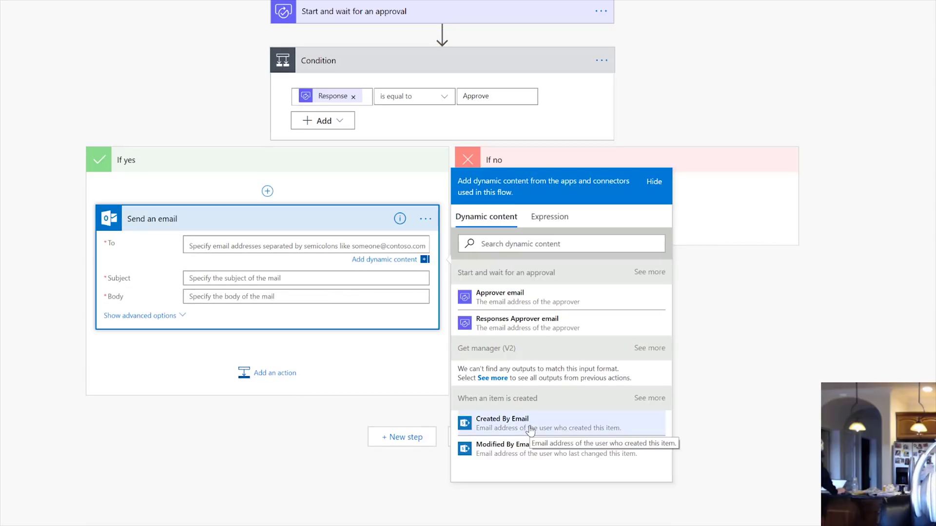
left_click(261, 278)
Give the email subject 'Congrats, your FOTW was approved' and body 'body text'.
type("Congrats, your")
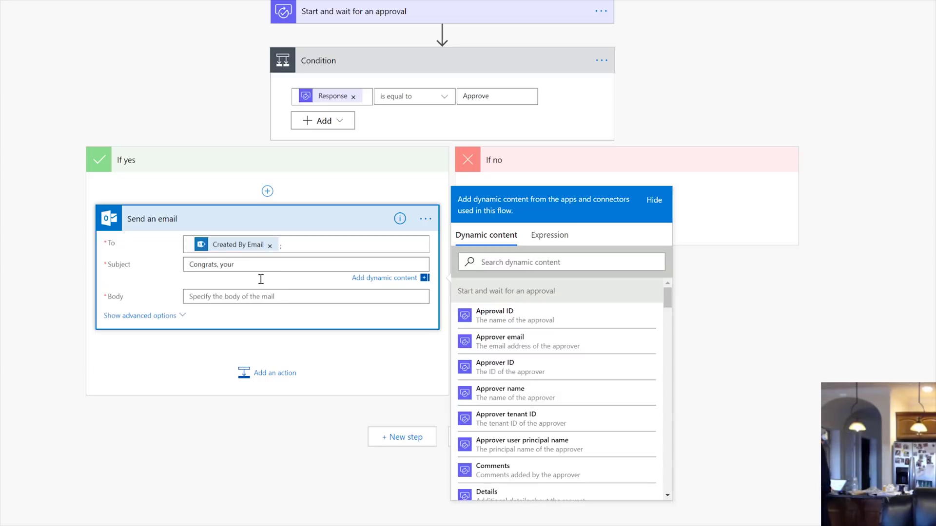
type("res")
type("as appr")
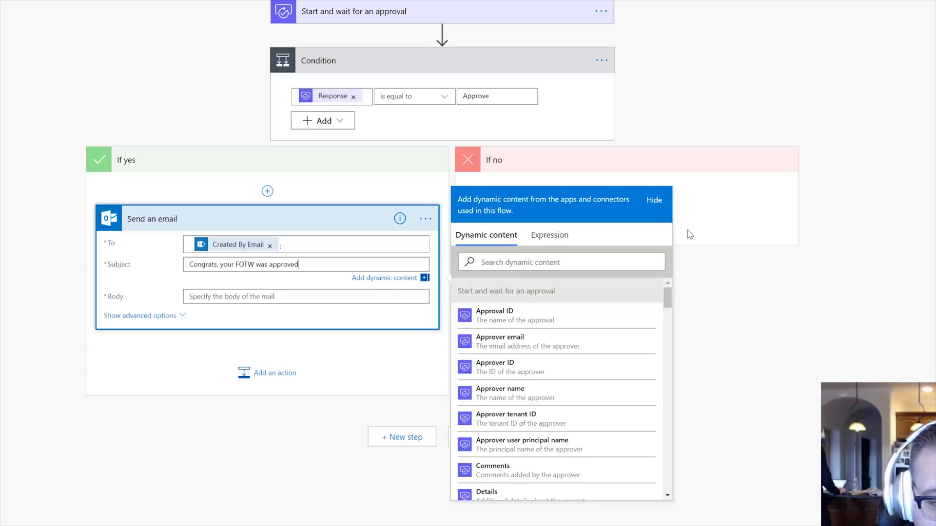
left_click(237, 298)
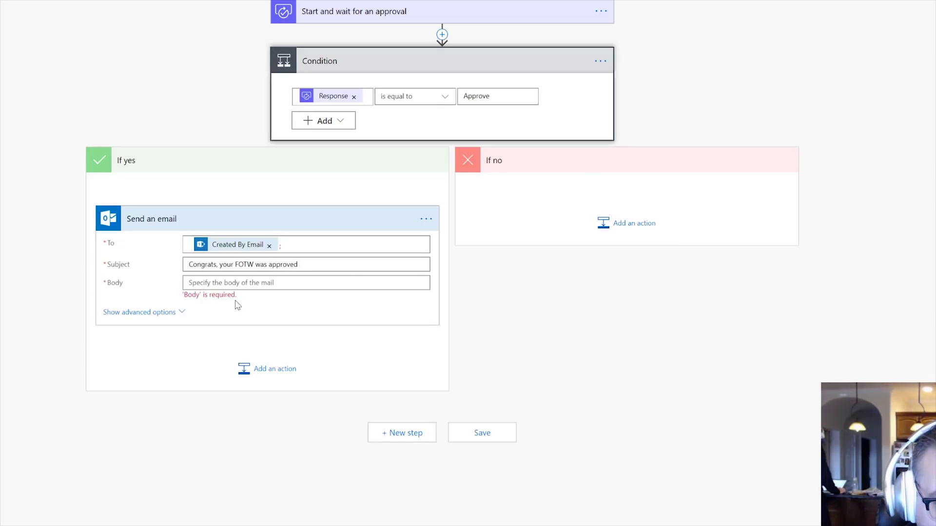
left_click(210, 283)
type("body")
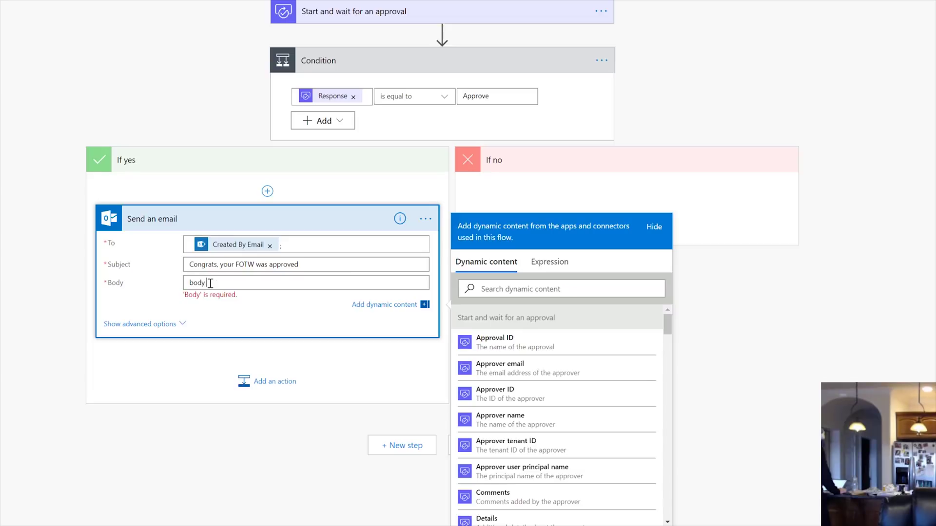
type(" text")
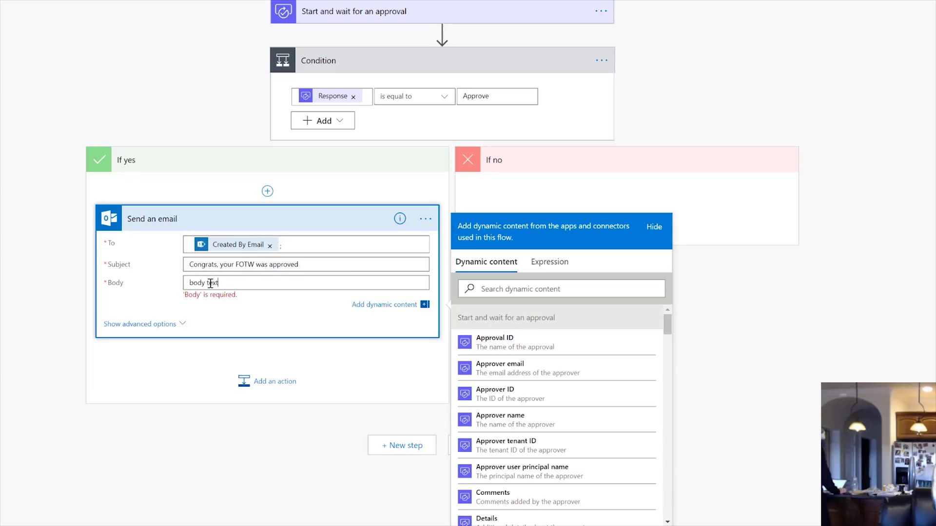
left_click(209, 366)
Set the email's Is HTML option to No.
left_click(181, 304)
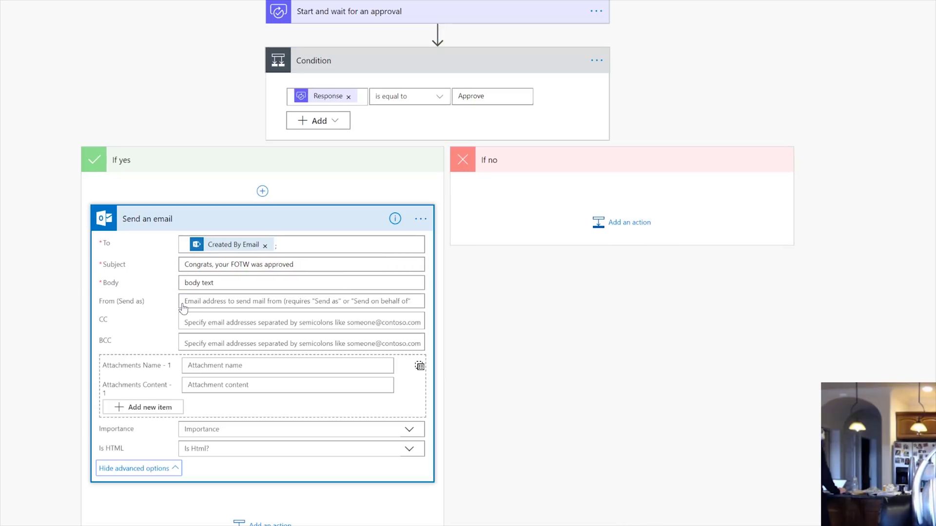
left_click(206, 448)
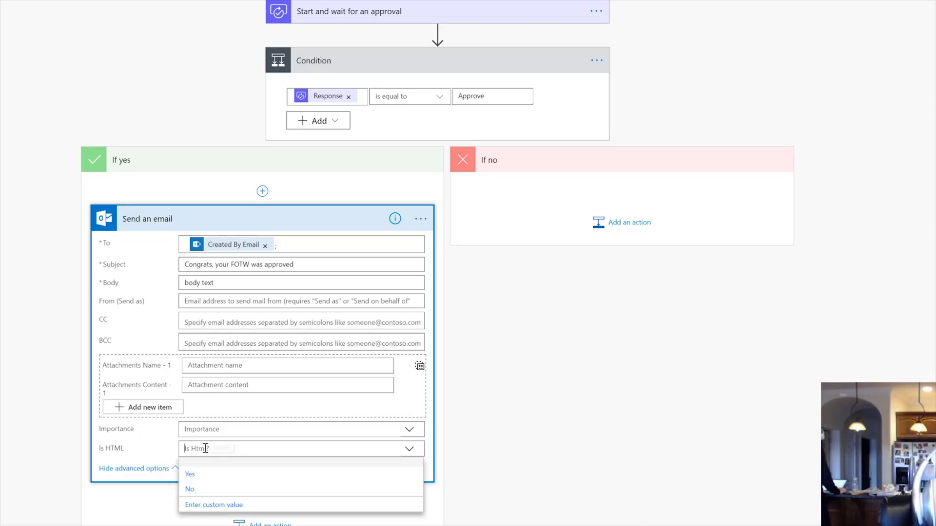
left_click(189, 474)
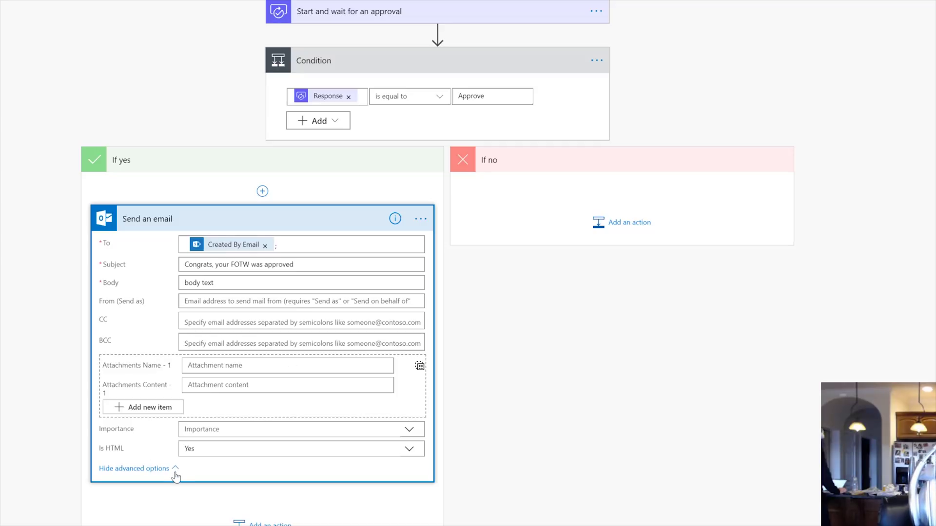
left_click(282, 449)
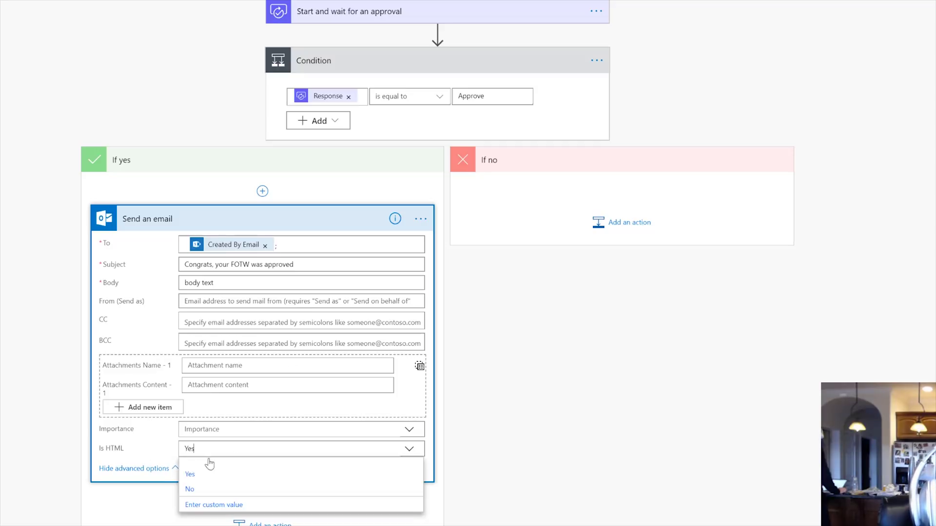
left_click(190, 489)
left_click(177, 471)
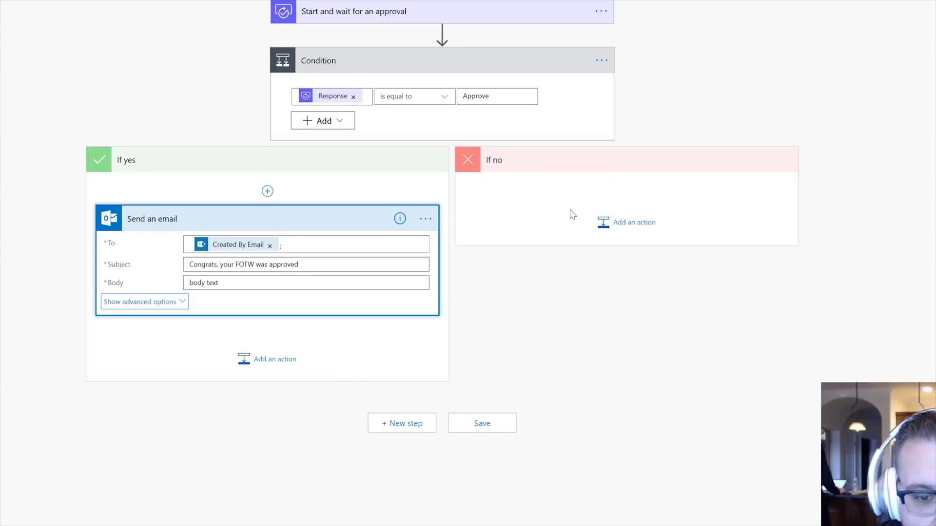
Add a Send an email action to If no, sent to Created By Email with subject 'Sorry, your FOTW was rejected'.
left_click(636, 232)
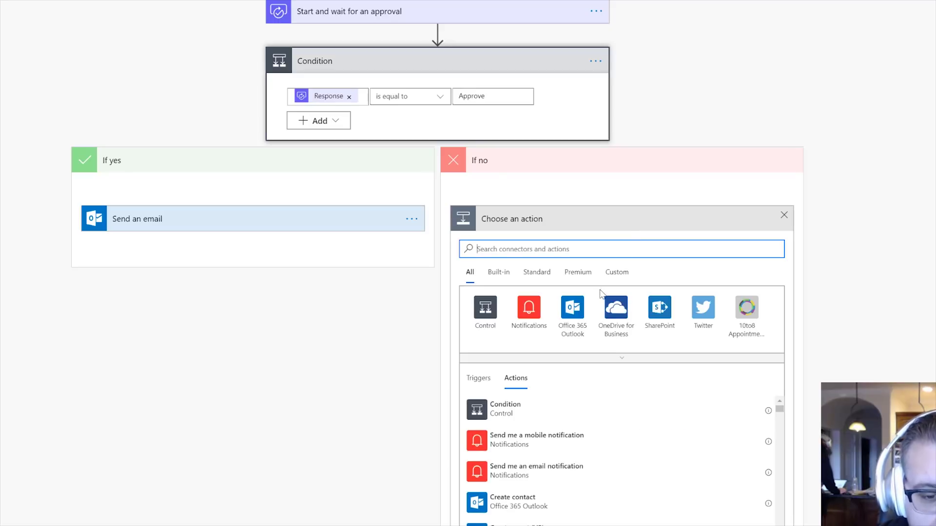
left_click(572, 308)
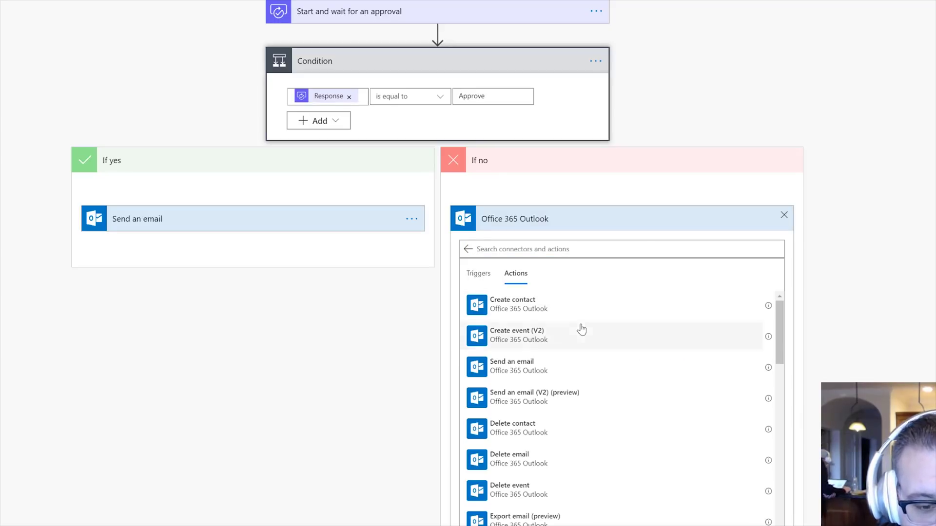
left_click(530, 373)
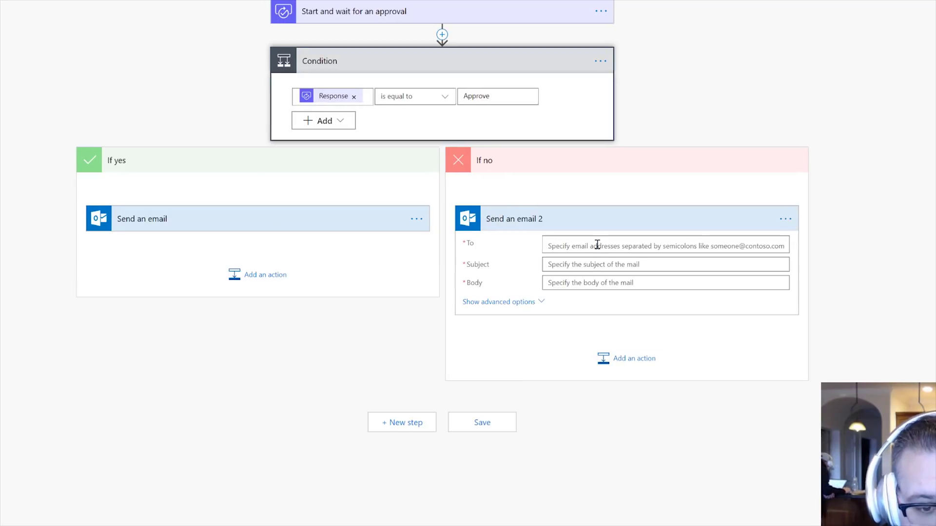
left_click(702, 423)
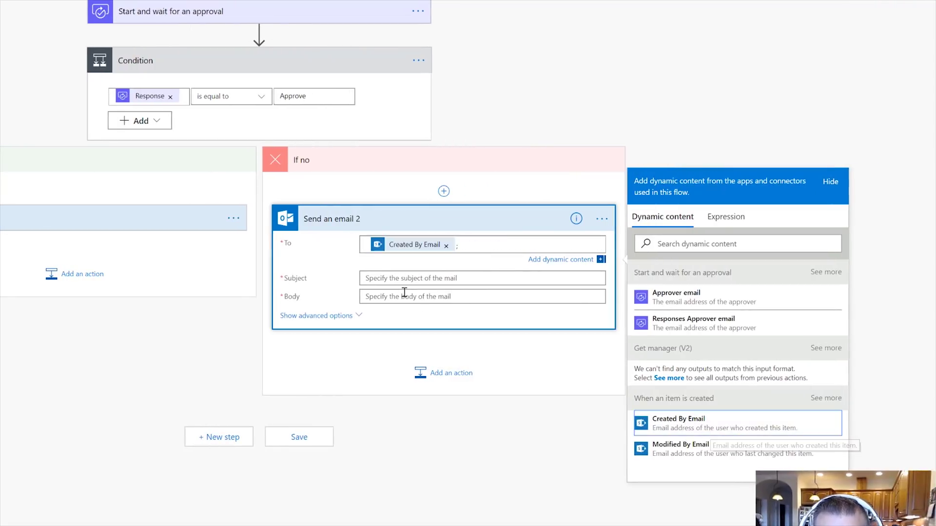
left_click(401, 282)
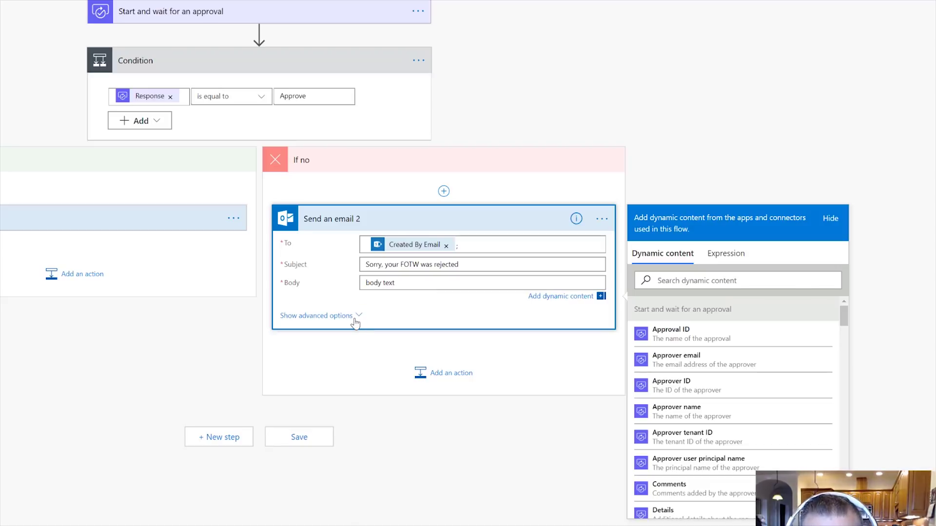
left_click(358, 316)
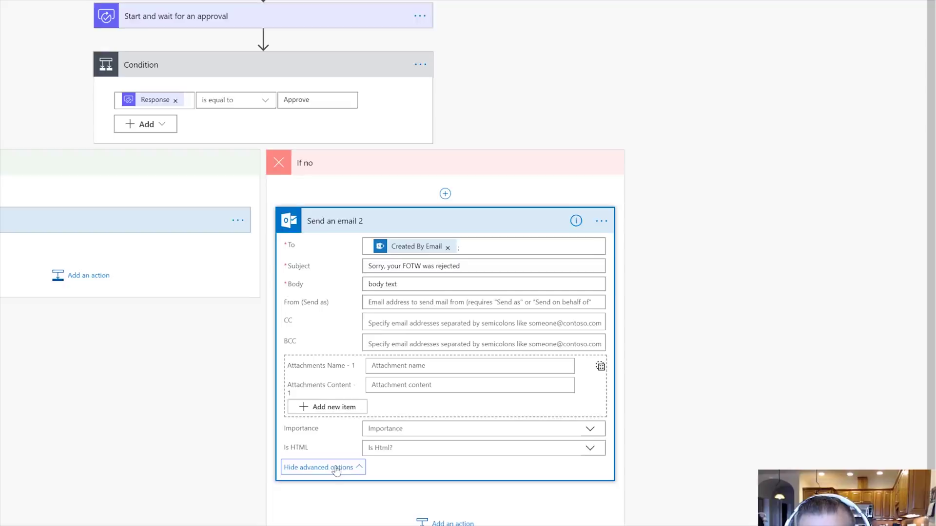
left_click(336, 468)
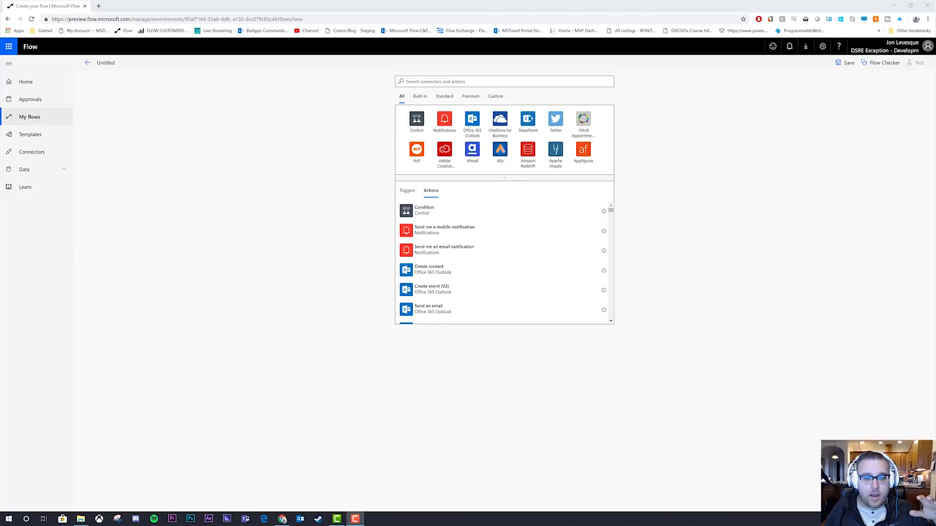
Start the new flow with the Manually trigger a flow trigger.
left_click(479, 81)
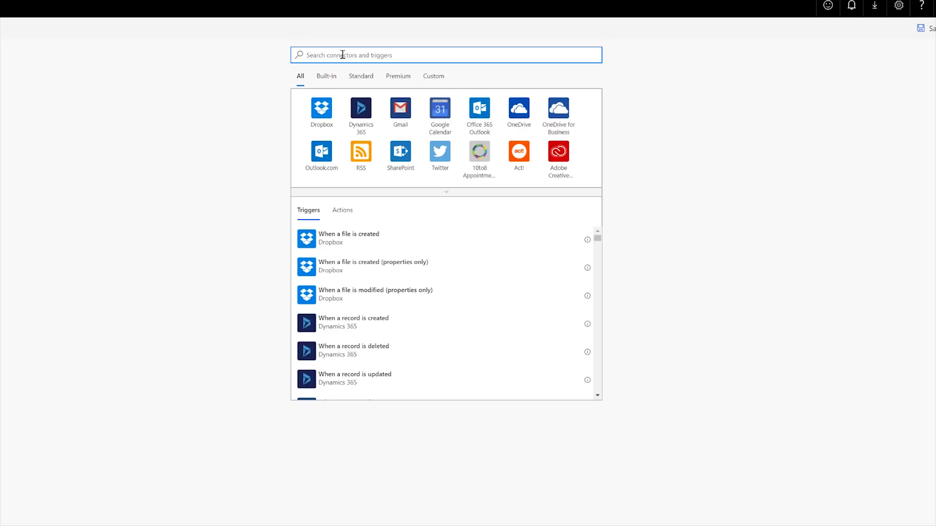
type("manual")
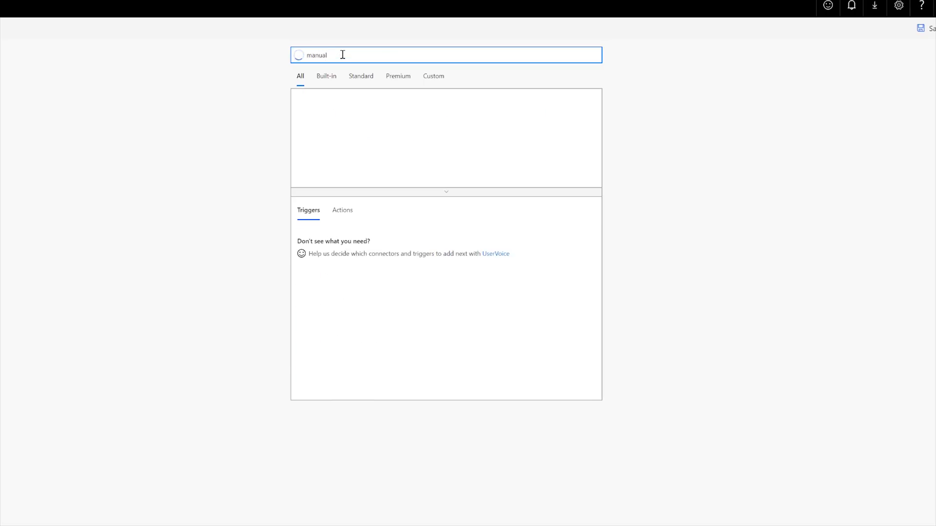
left_click(366, 239)
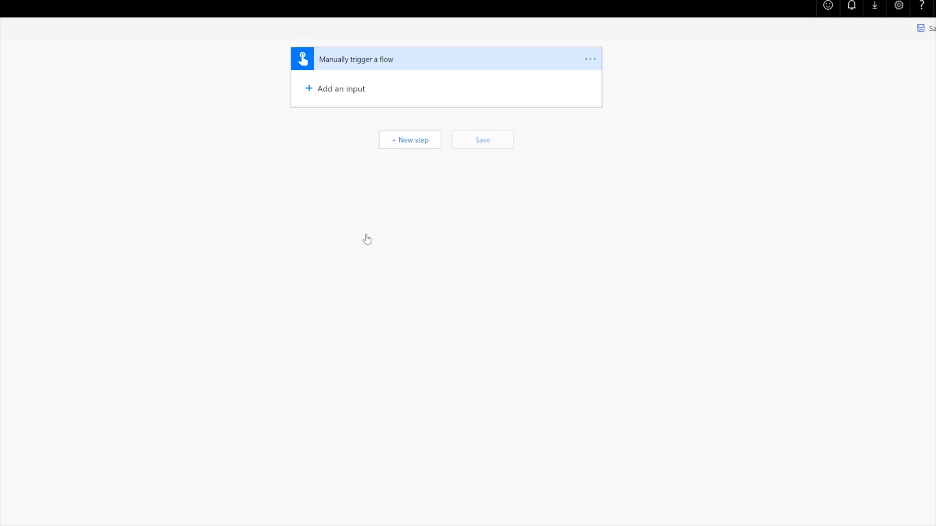
Add an Office 365 Users Get my profile (V2) step after the manual trigger.
left_click(402, 145)
left_click(362, 132)
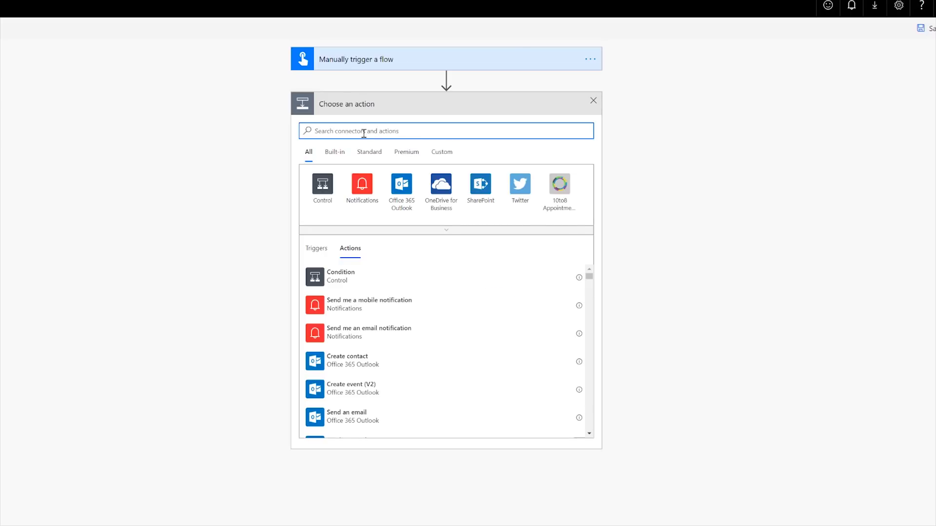
type("office 365 users")
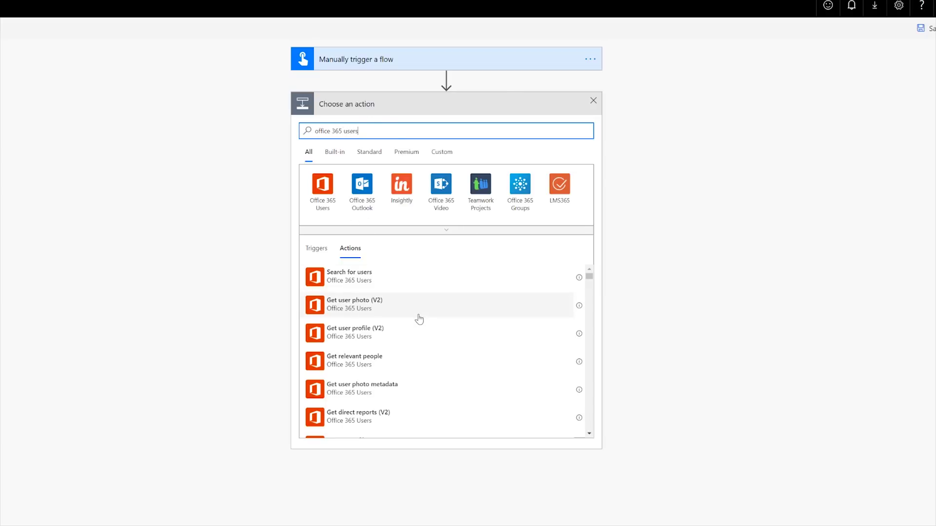
scroll(419, 320, "down", 3)
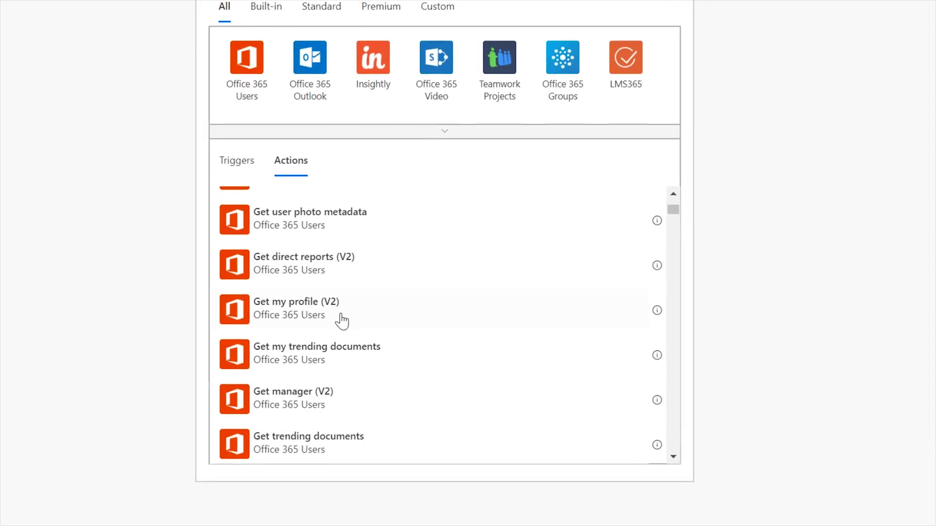
left_click(339, 323)
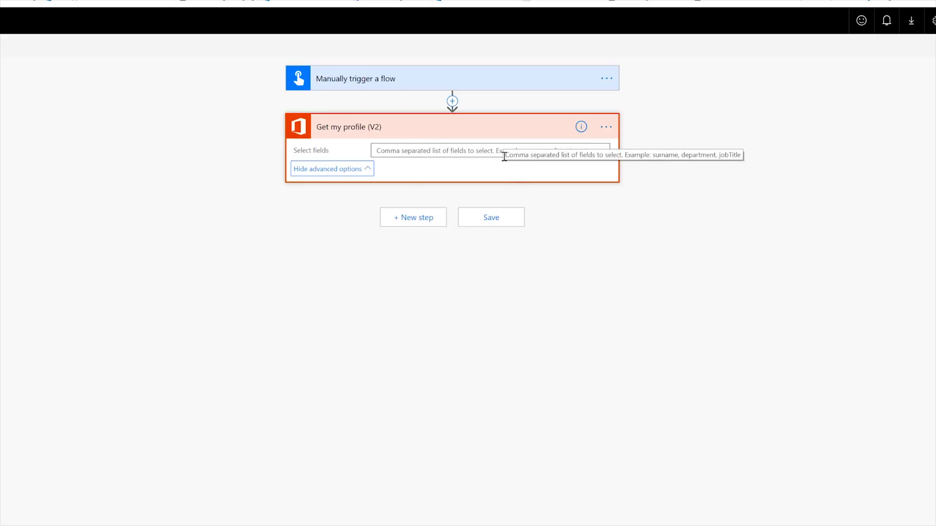
left_click(367, 171)
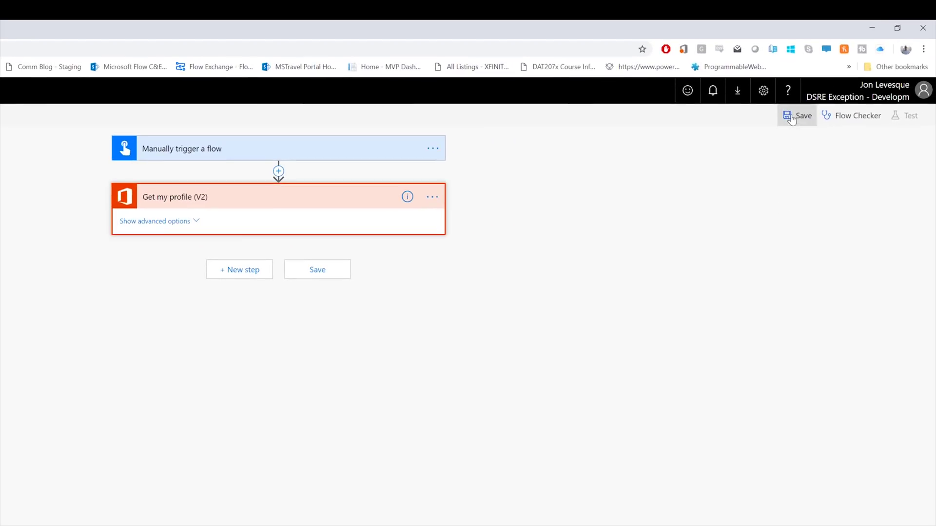
Save the manual profile flow and run a test of it now.
left_click(792, 120)
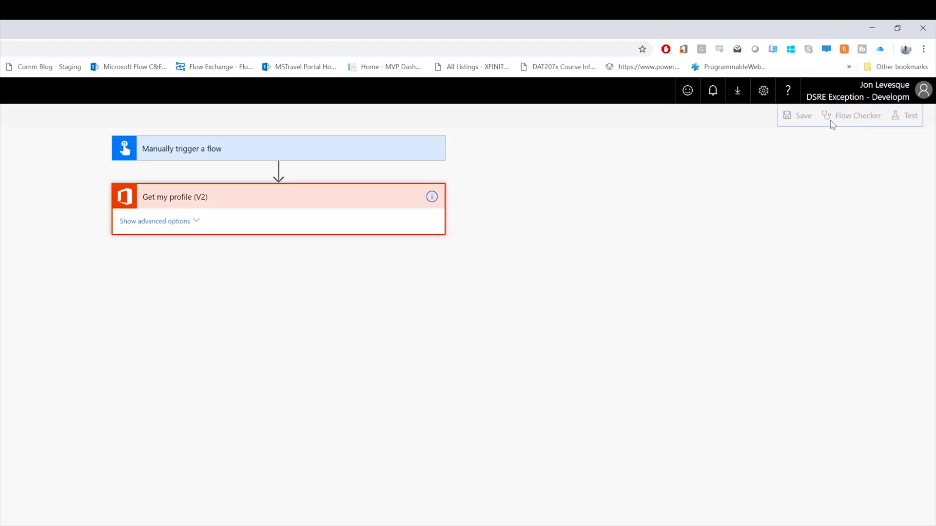
left_click(914, 117)
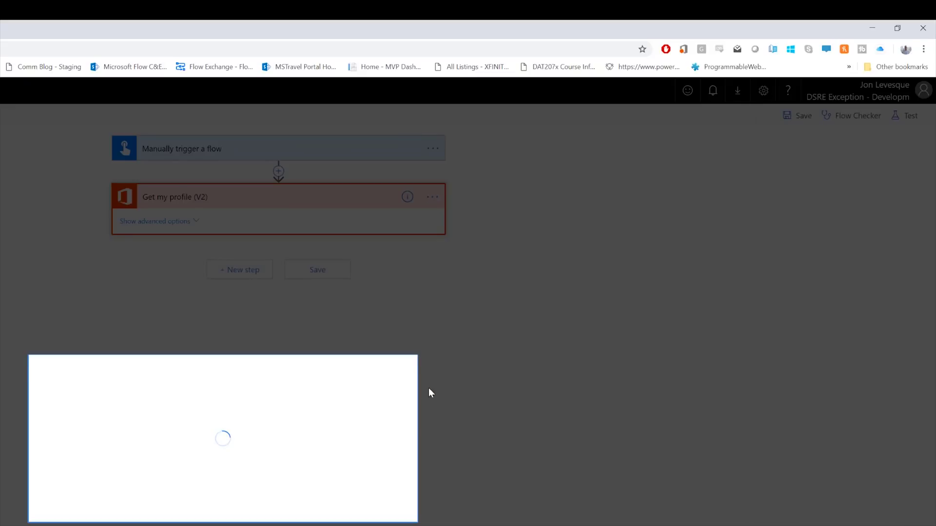
left_click(288, 427)
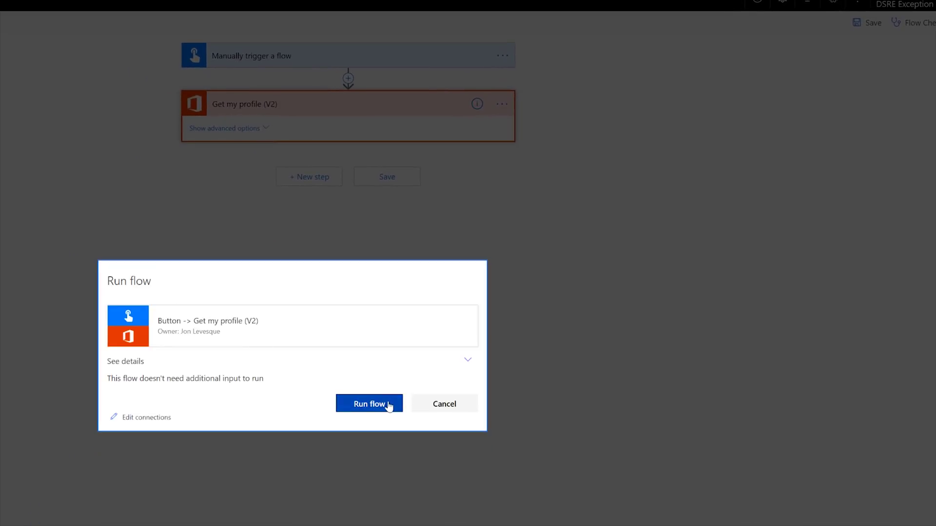
left_click(387, 406)
left_click(446, 410)
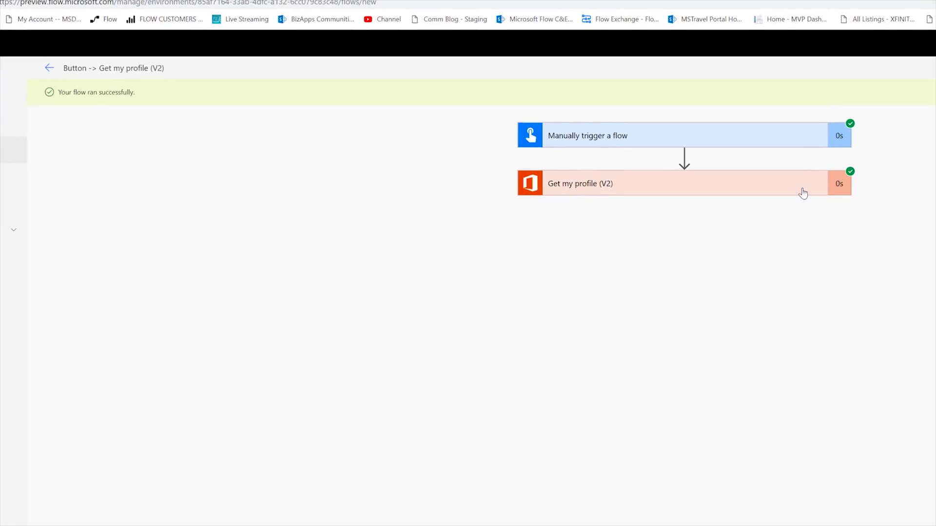
Expand the Get my profile (V2) run card and review outputs like Job Title, Interests and Skills.
left_click(803, 194)
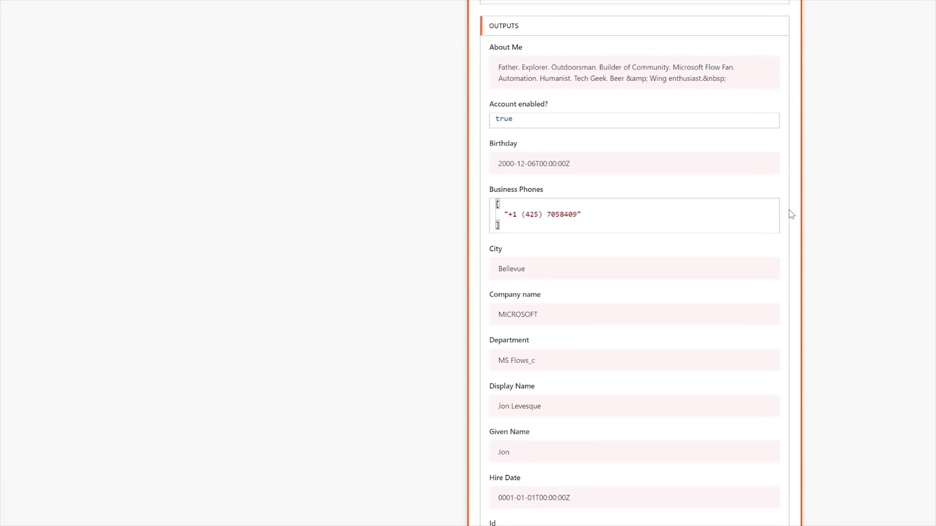
scroll(779, 214, "up", 1)
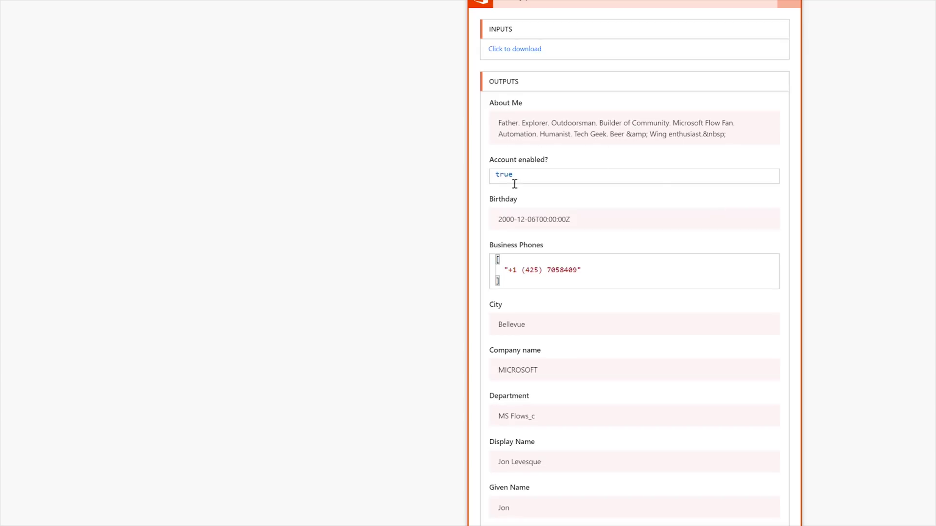
scroll(523, 190, "down", 3)
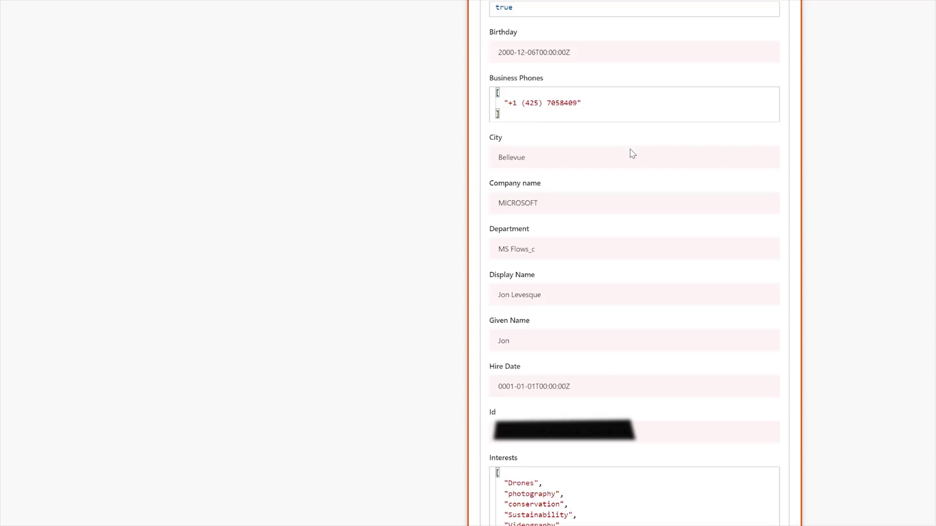
scroll(632, 154, "down", 3)
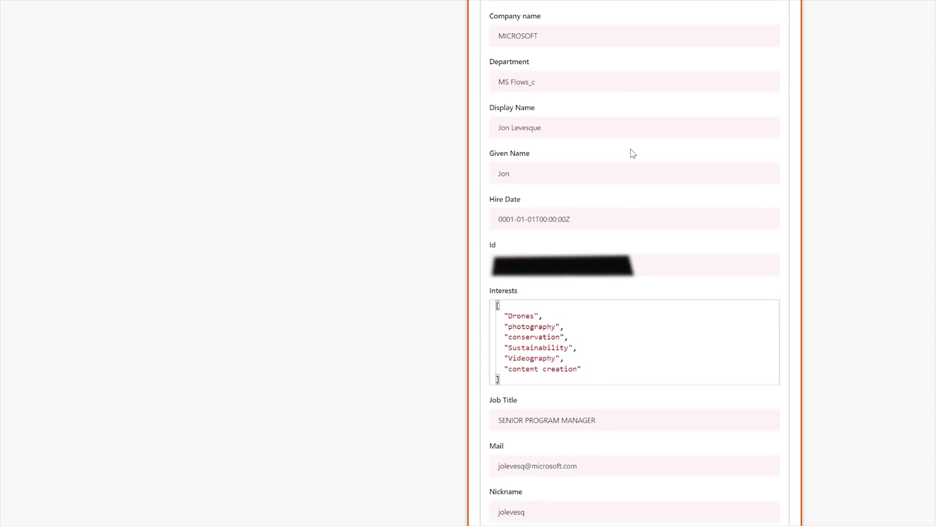
scroll(632, 154, "down", 4)
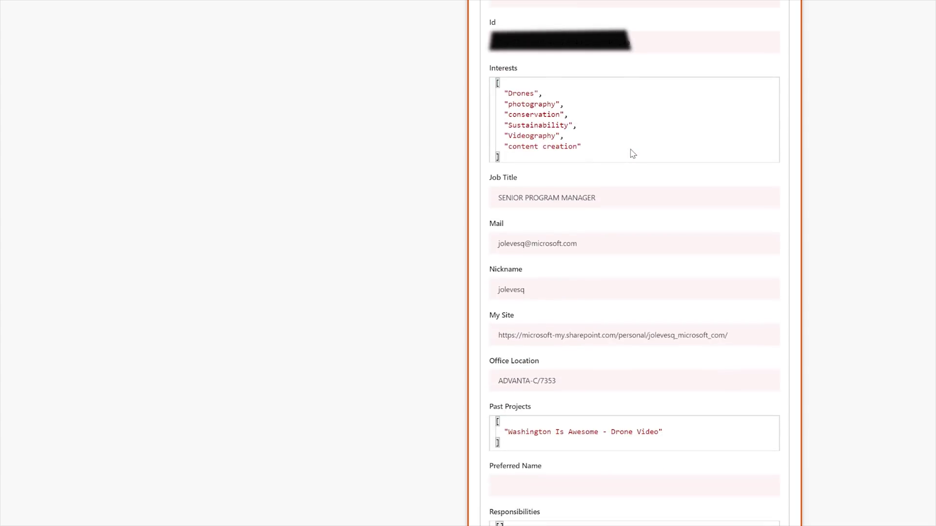
scroll(631, 149, "down", 5)
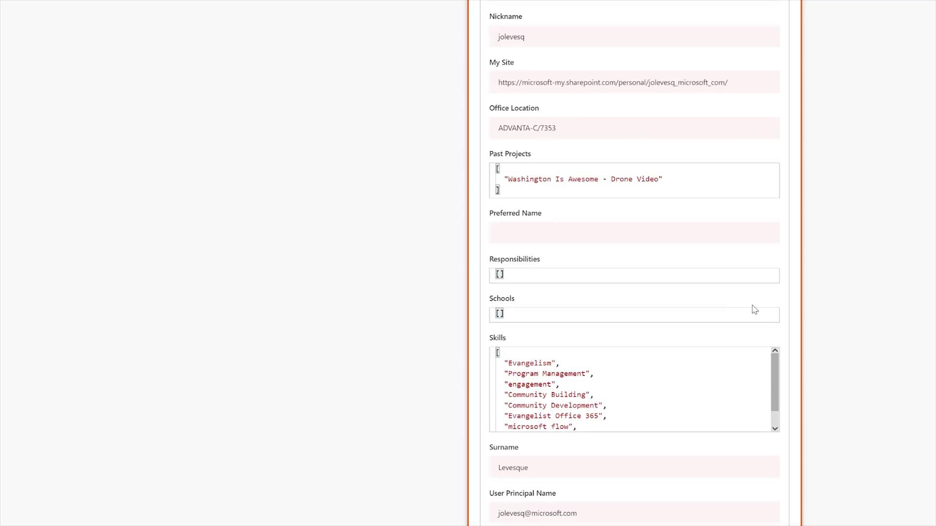
scroll(587, 483, "up", 5)
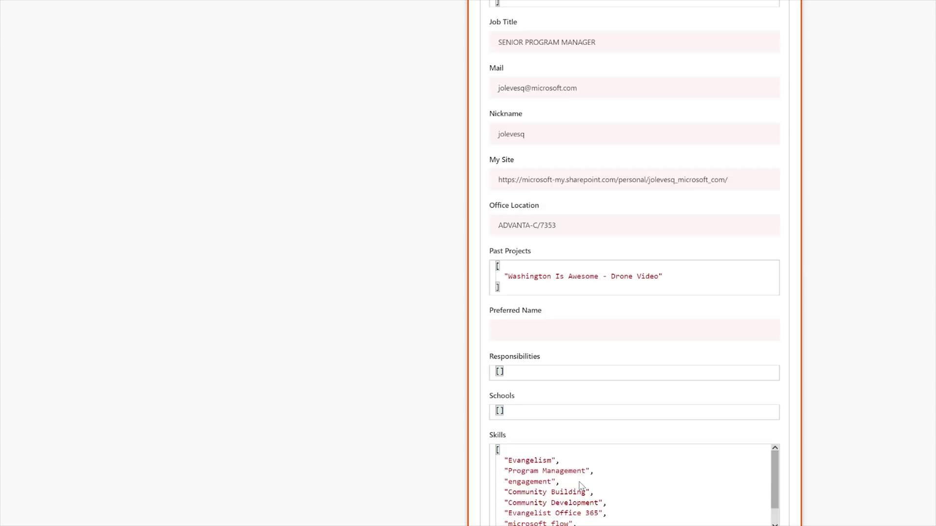
scroll(591, 466, "down", 4)
scroll(672, 440, "down", 1)
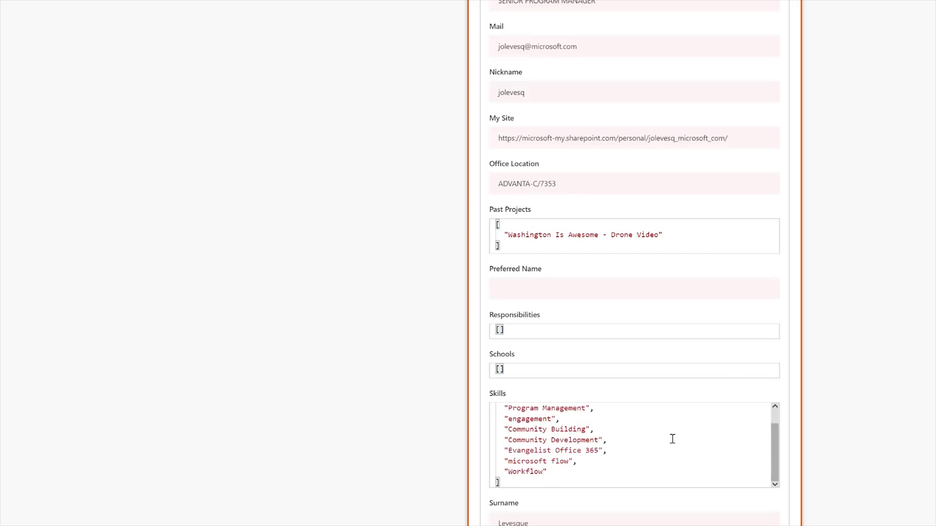
scroll(672, 439, "up", 1)
scroll(667, 437, "down", 1)
scroll(625, 359, "up", 3)
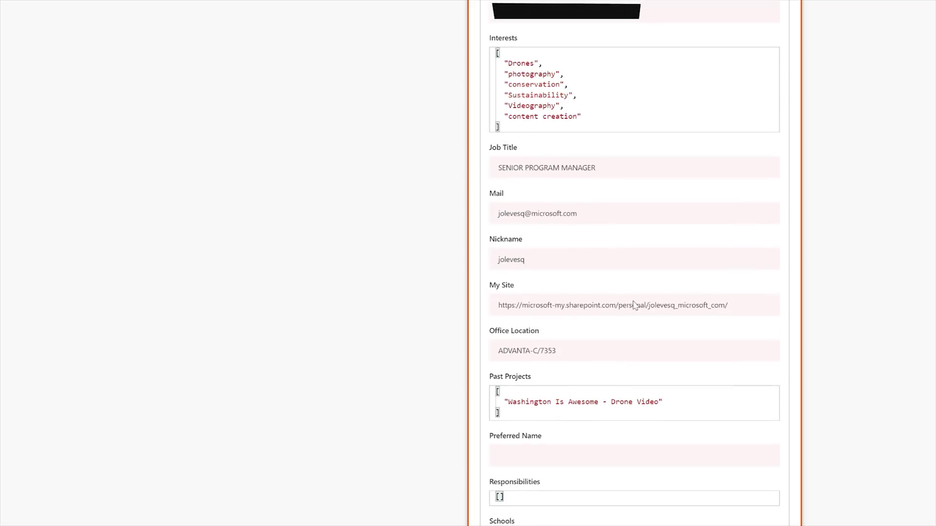
scroll(673, 330, "up", 10)
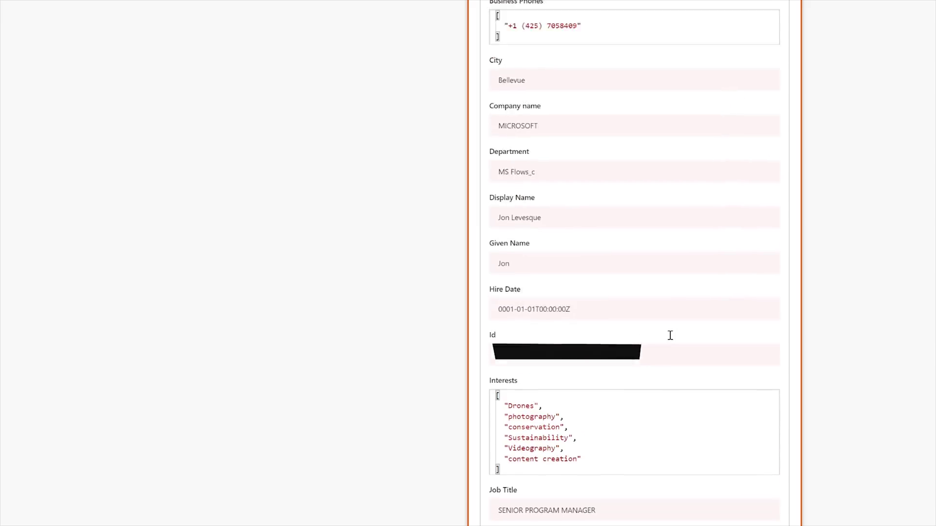
scroll(670, 335, "up", 2)
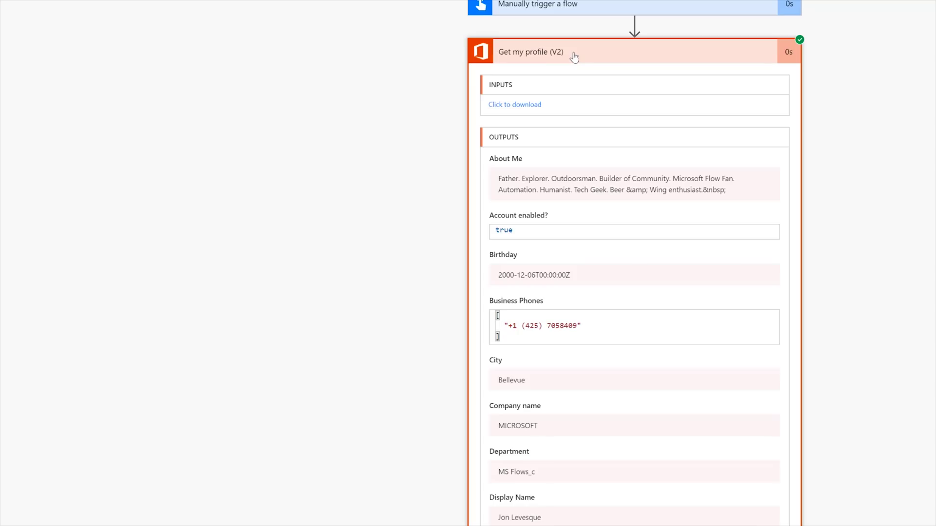
left_click(575, 54)
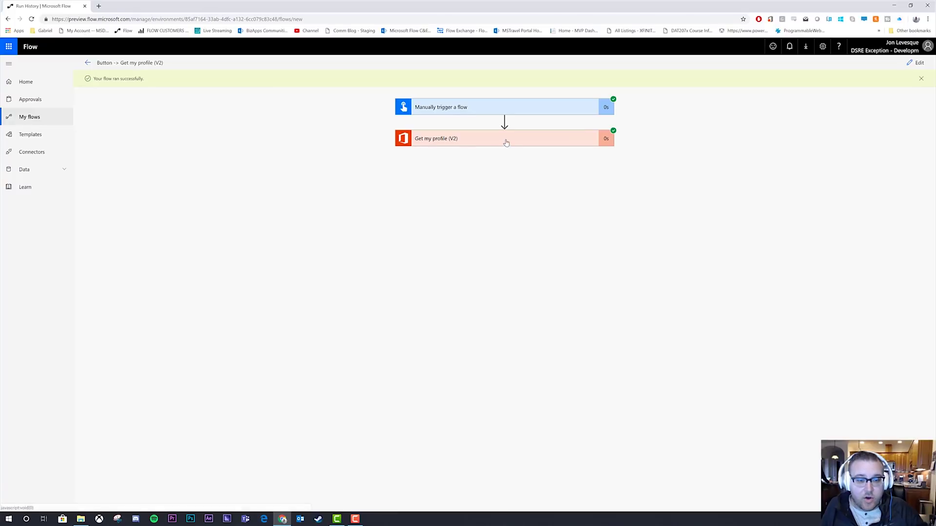
left_click(505, 142)
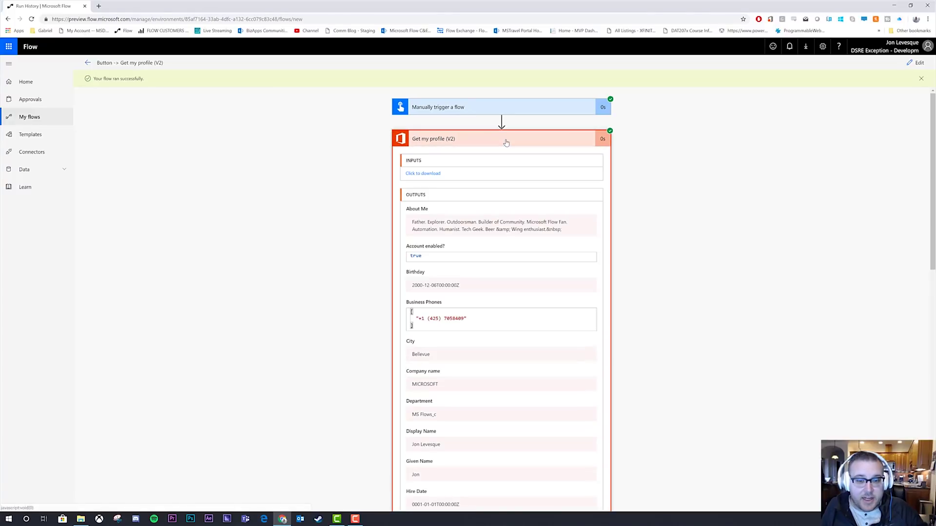